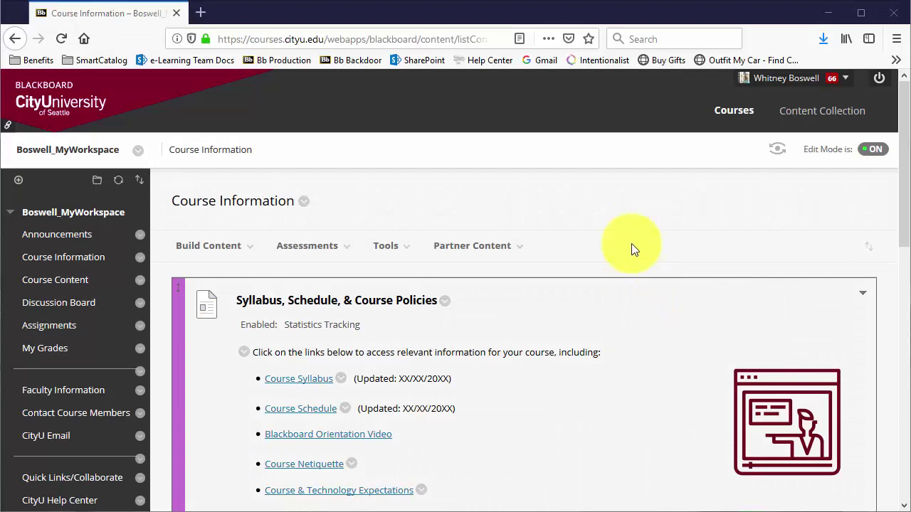
- Open the Course Syllabus file from Blackboard Learn in Word (CouseSyllabusPlaceholder(1).docx)
scroll(600, 249, down, 3)
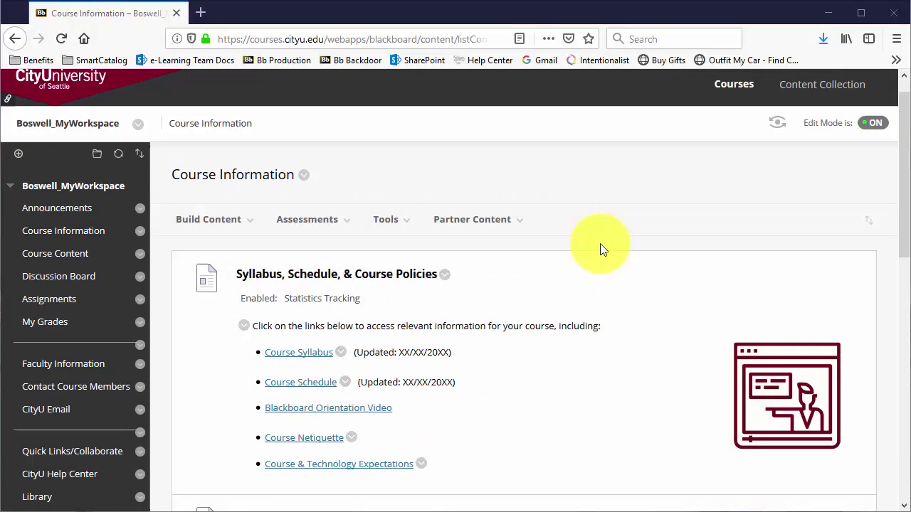
scroll(599, 249, up, 2)
scroll(600, 249, up, 1)
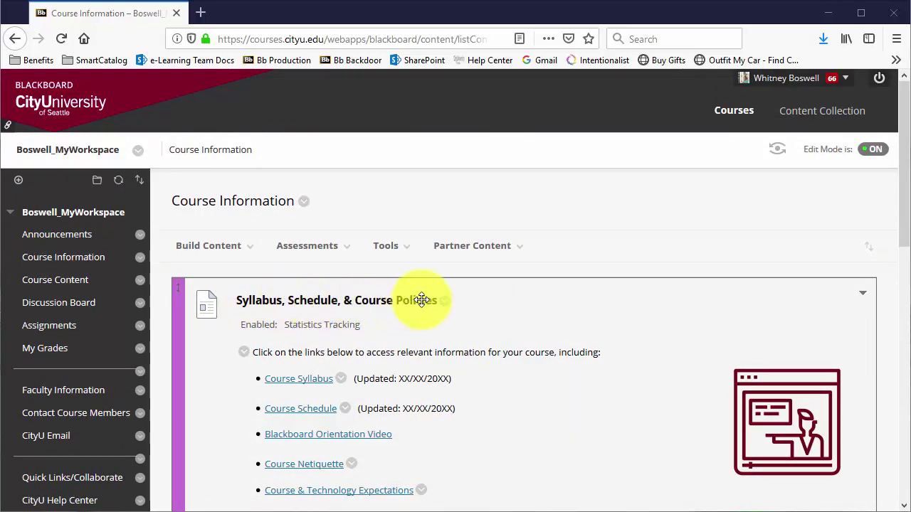
scroll(502, 333, down, 2)
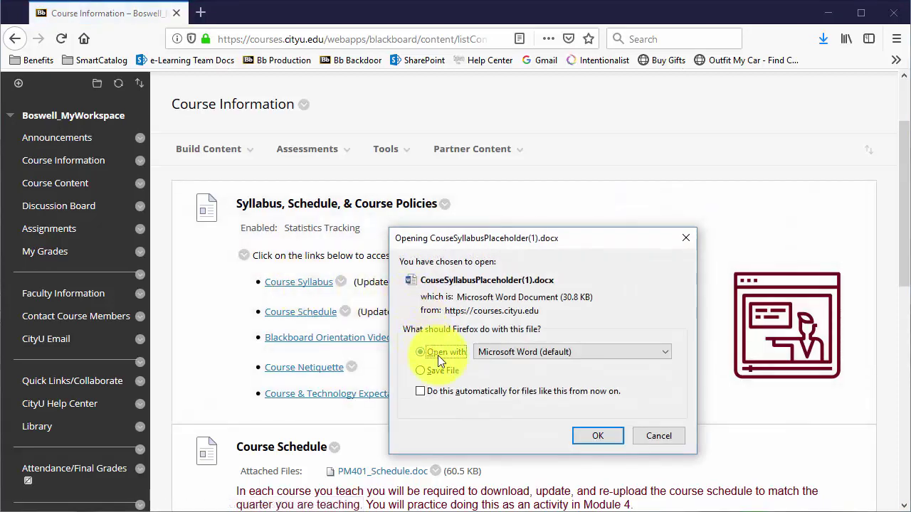
click(601, 436)
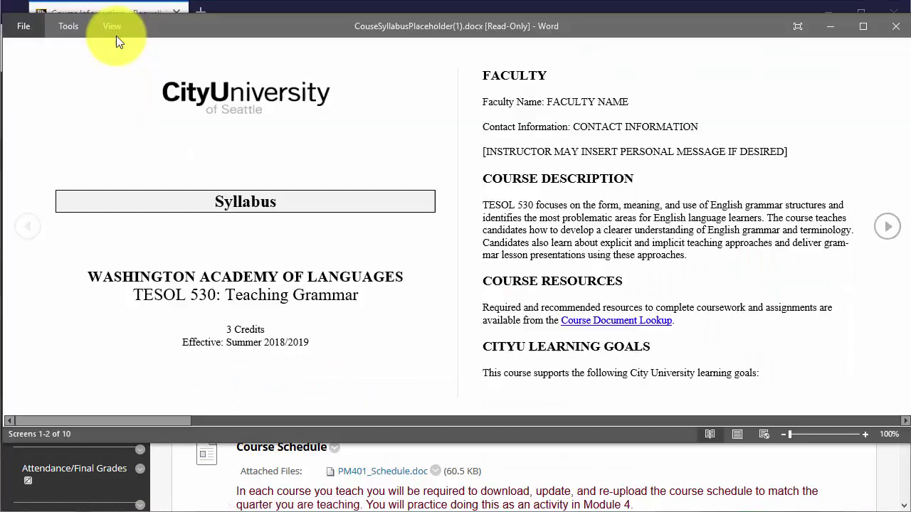
- Switch the syllabus from Read Mode to Edit Document and select the FACULTY NAME placeholder
click(112, 27)
click(131, 64)
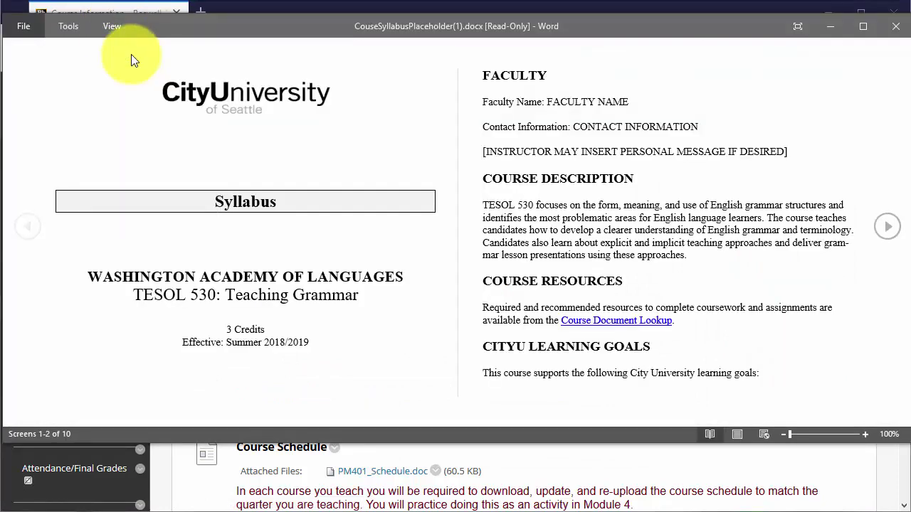
scroll(288, 204, down, 2)
scroll(290, 203, down, 10)
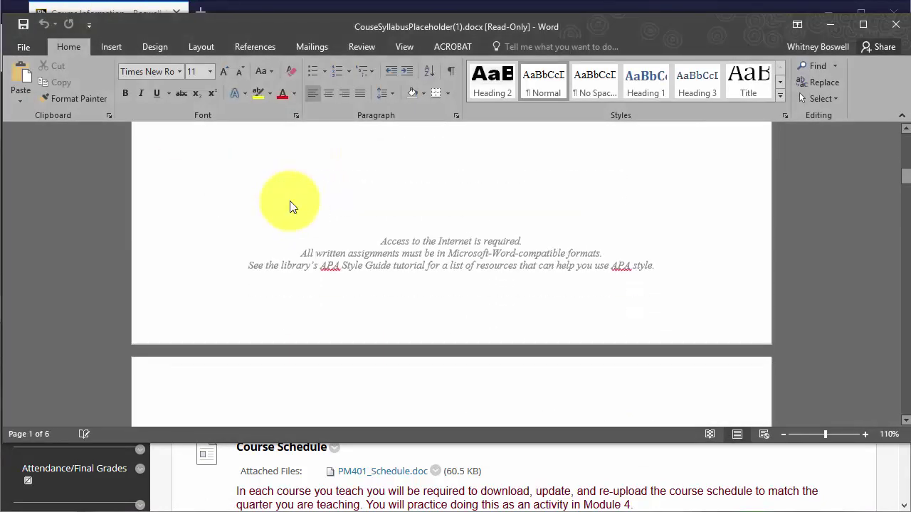
drag(372, 180, 293, 178)
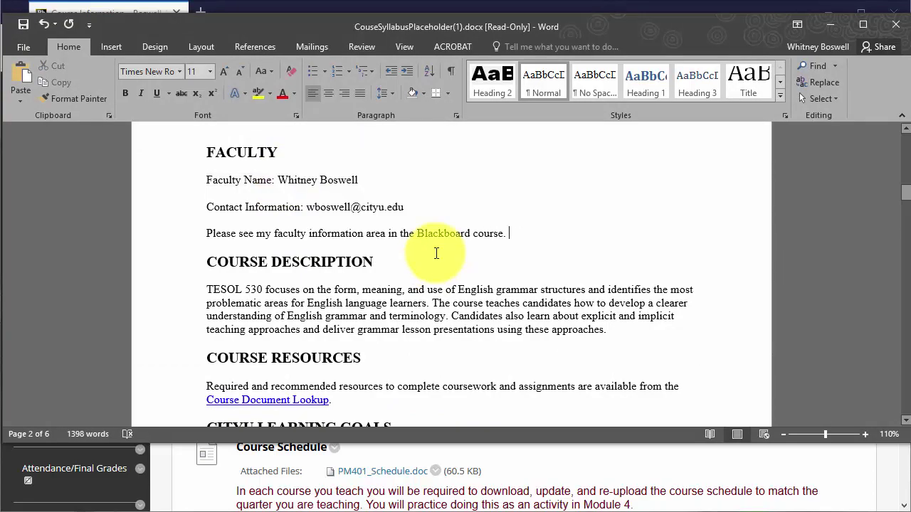
- Scroll through the rest of the TESOL 530 syllabus, including Course Policies, and back to the title page
scroll(436, 253, down, 20)
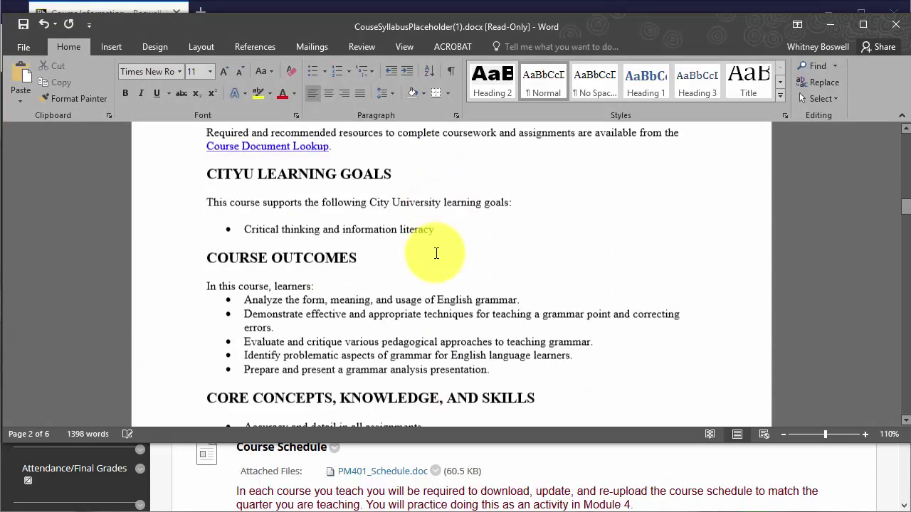
scroll(434, 253, down, 4)
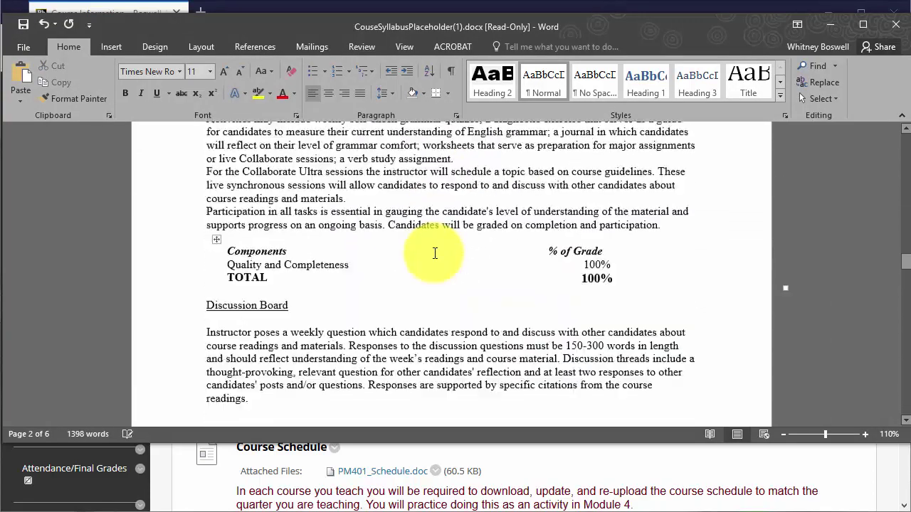
scroll(427, 252, up, 10)
scroll(355, 213, down, 1)
scroll(415, 331, down, 15)
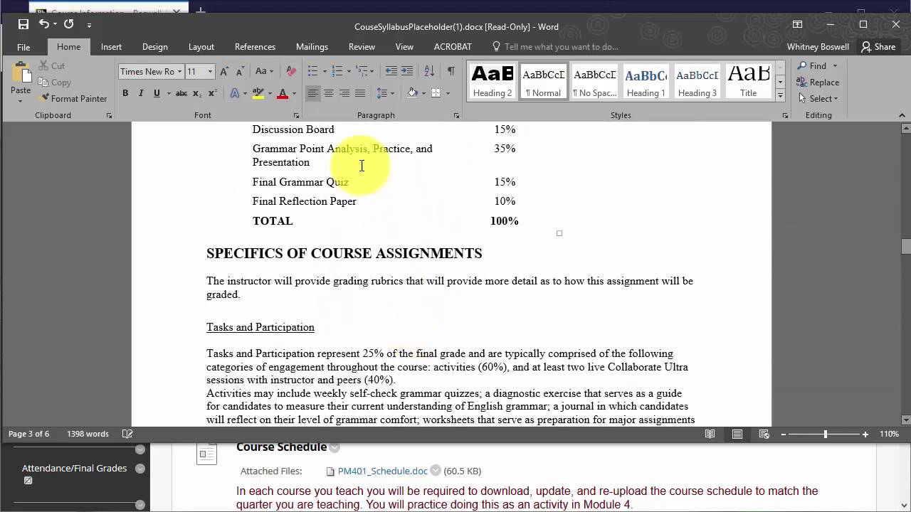
scroll(415, 308, down, 20)
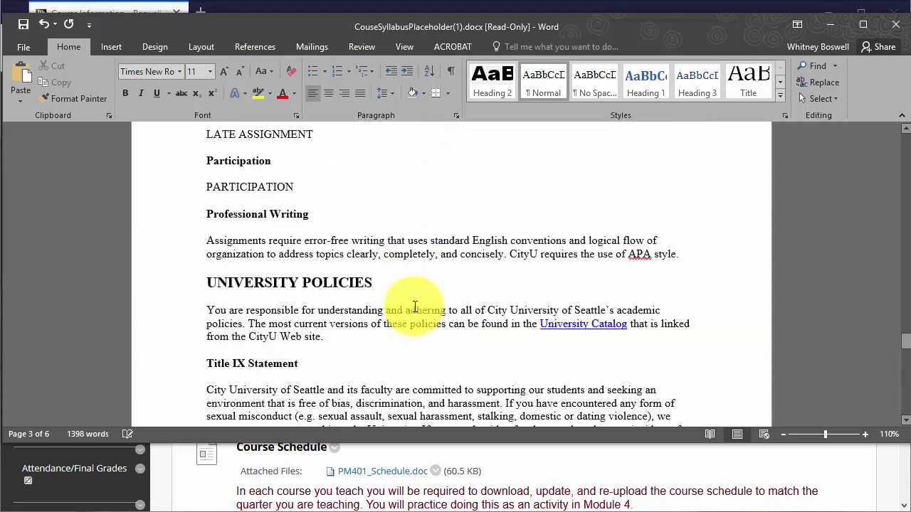
scroll(415, 308, up, 1)
scroll(415, 307, down, 4)
scroll(415, 307, down, 13)
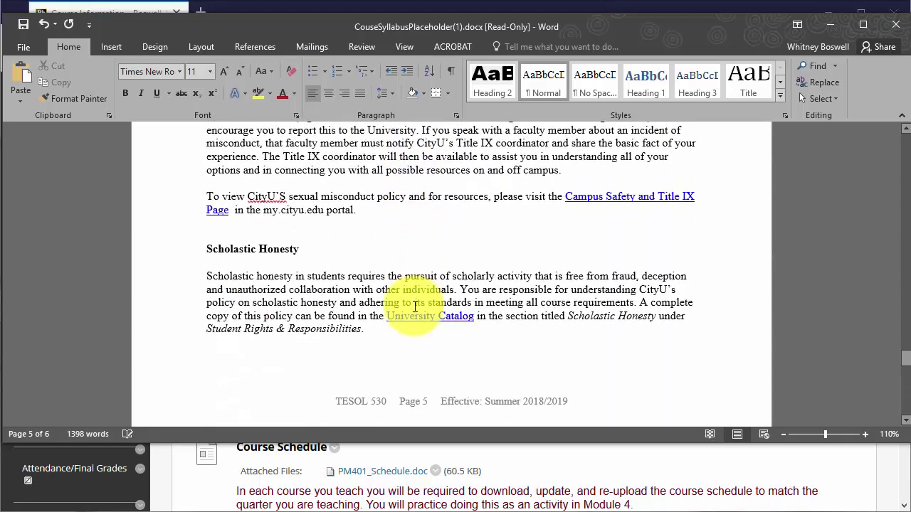
scroll(415, 306, up, 1)
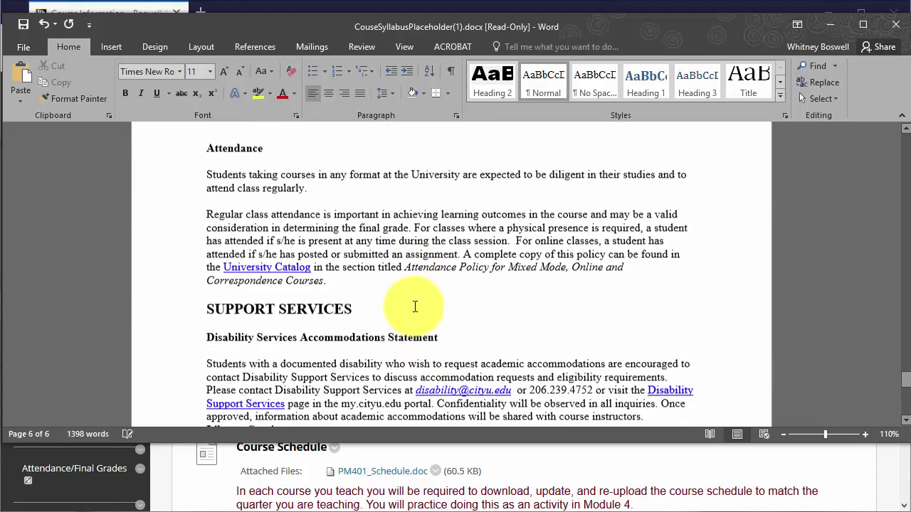
scroll(337, 256, down, 2)
scroll(338, 257, down, 10)
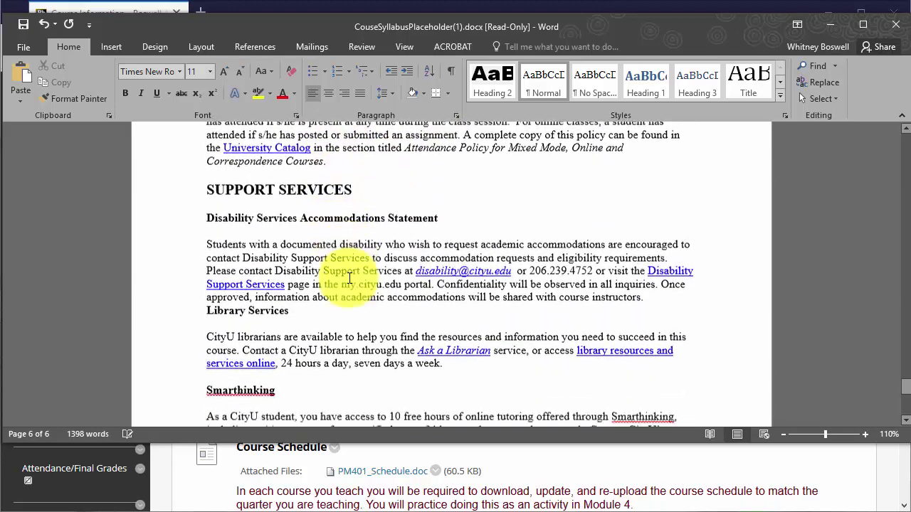
scroll(350, 278, up, 12)
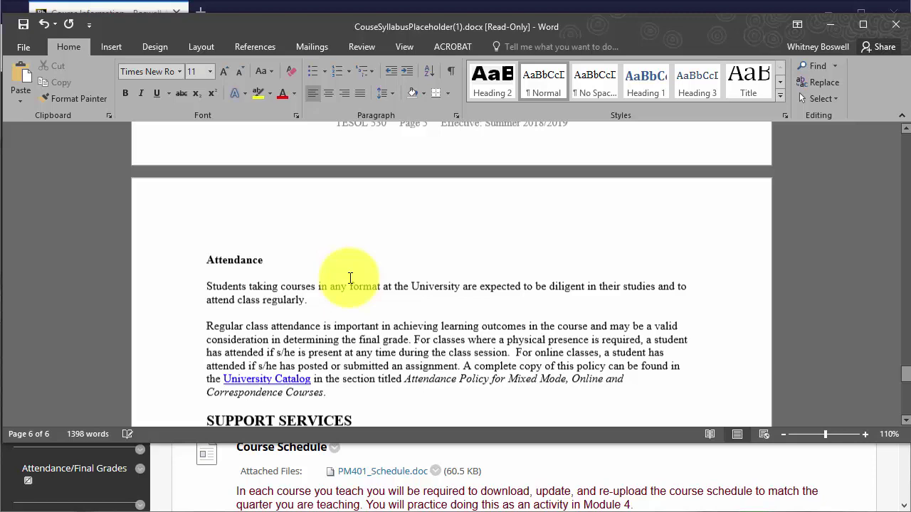
scroll(350, 278, up, 8)
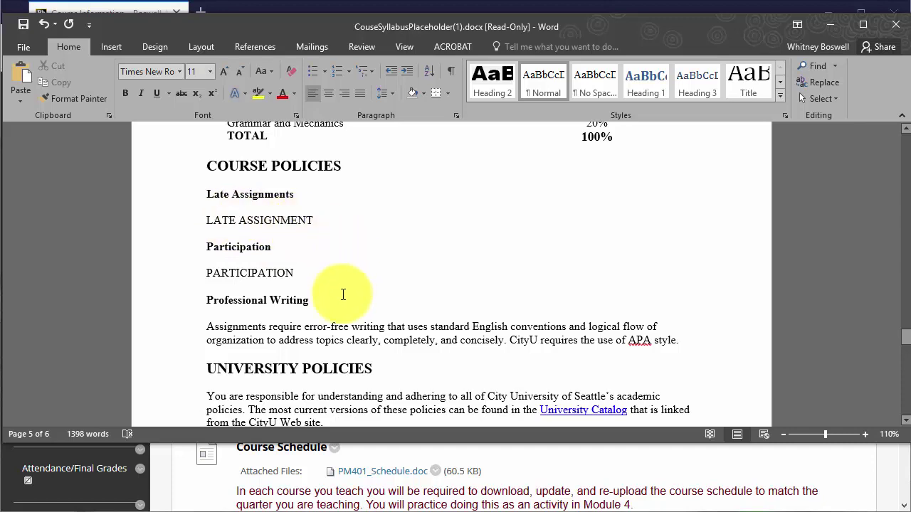
scroll(334, 295, up, 1)
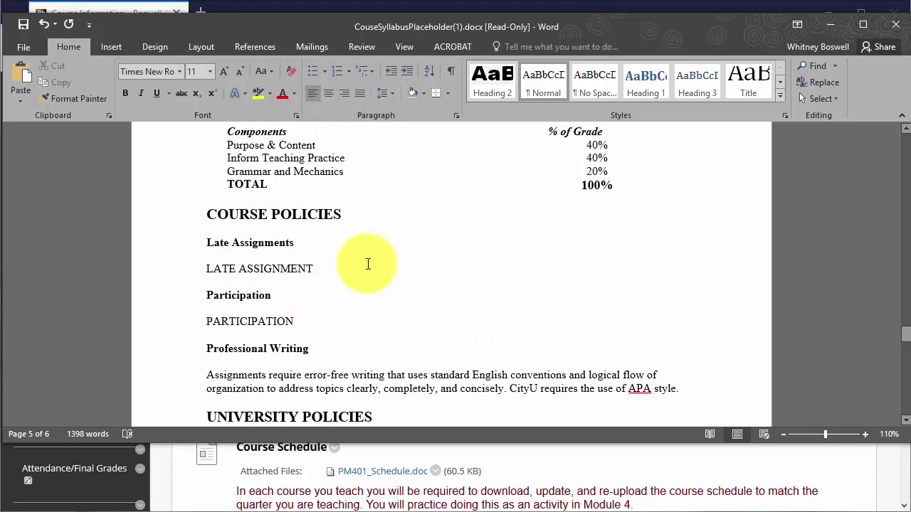
scroll(368, 264, up, 20)
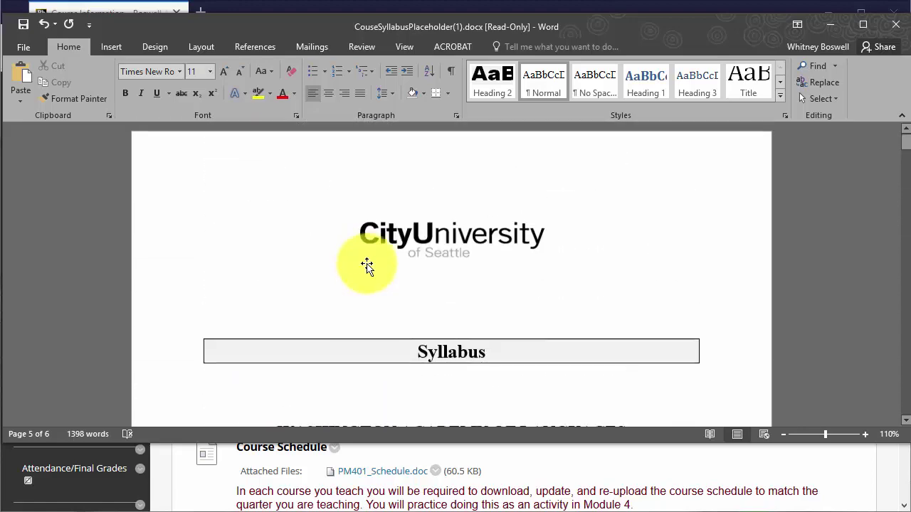
- Save the syllabus to the Desktop as TESOL530_CourseSyllabus.docx
click(22, 47)
click(49, 185)
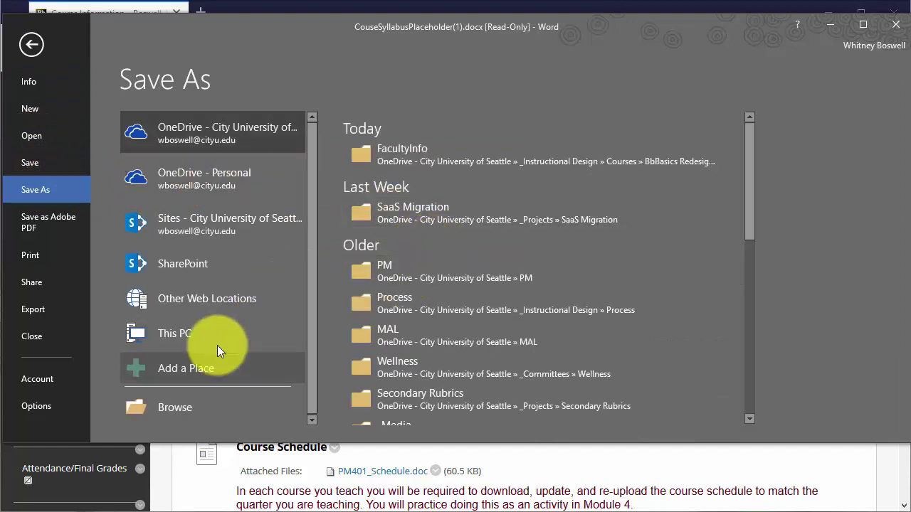
click(217, 344)
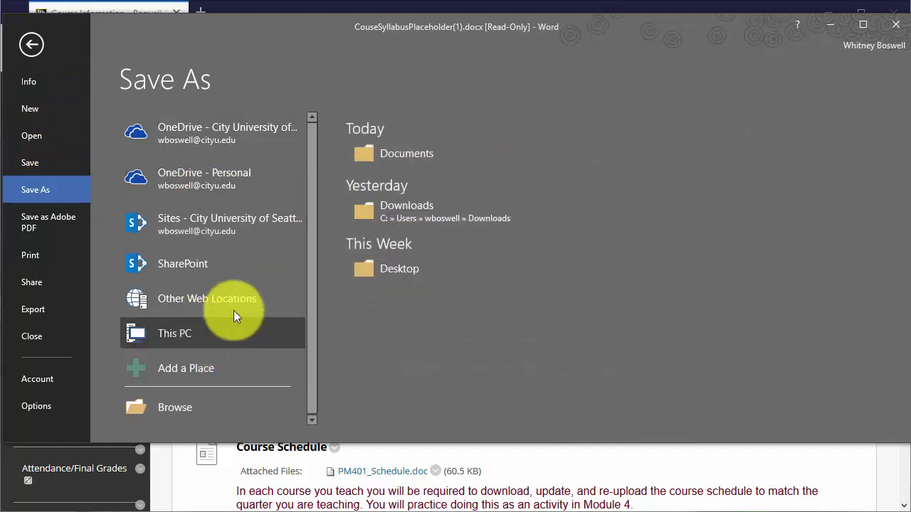
click(396, 269)
click(214, 255)
drag(214, 254, 101, 264)
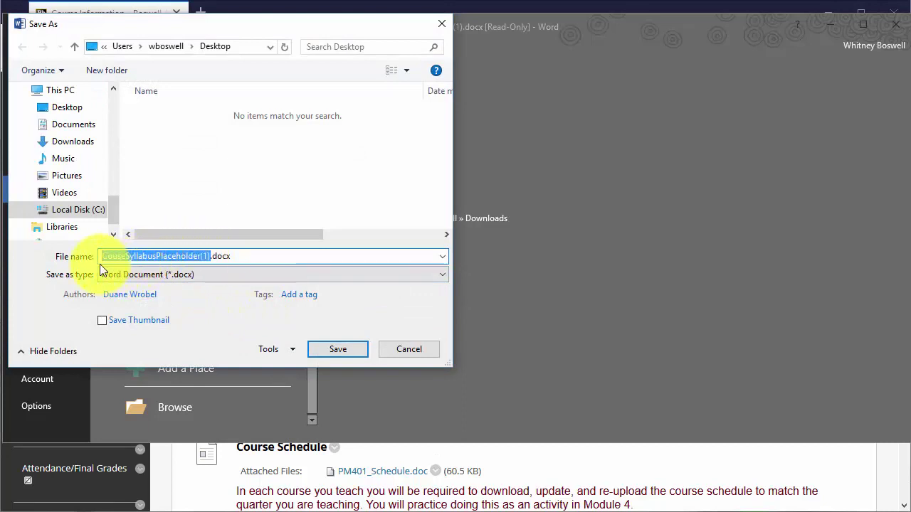
text(TESOL5)
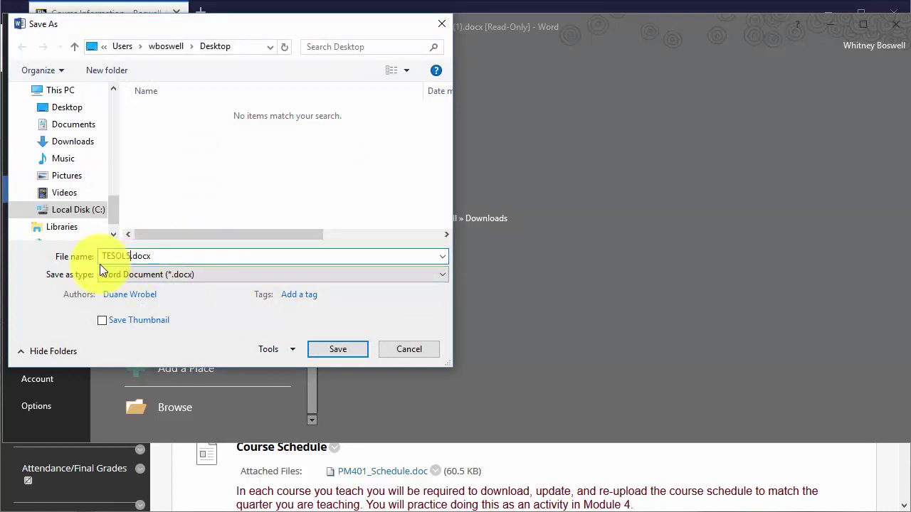
text(30_CourseSyllabus)
click(337, 349)
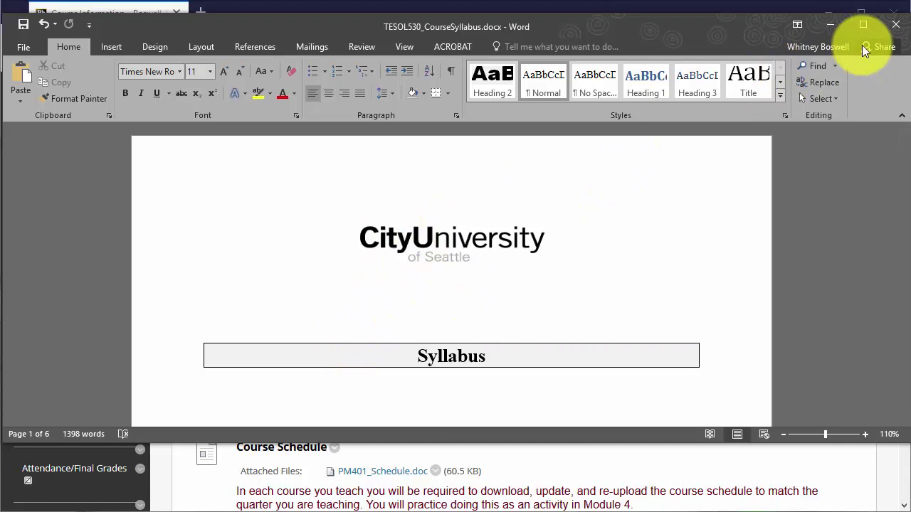
- Close the syllabus and open the Course Schedule file in Word in editing view
click(895, 26)
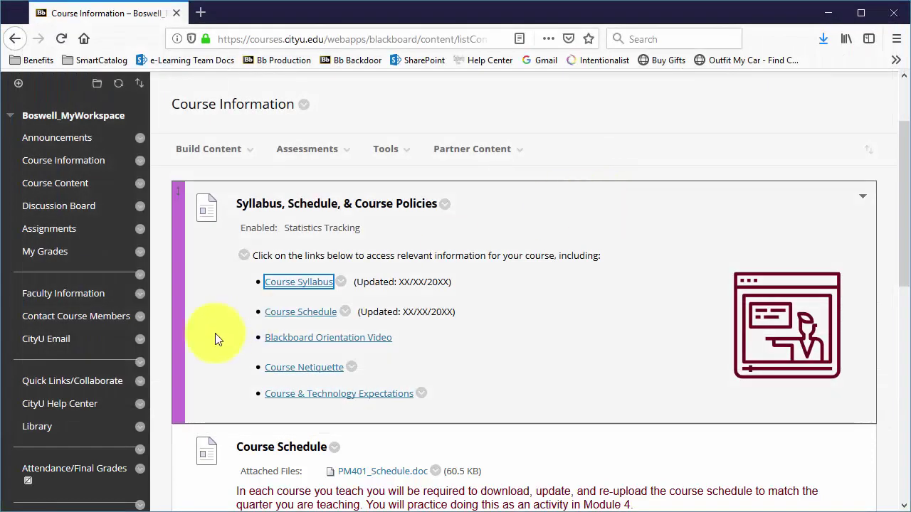
click(302, 319)
click(594, 439)
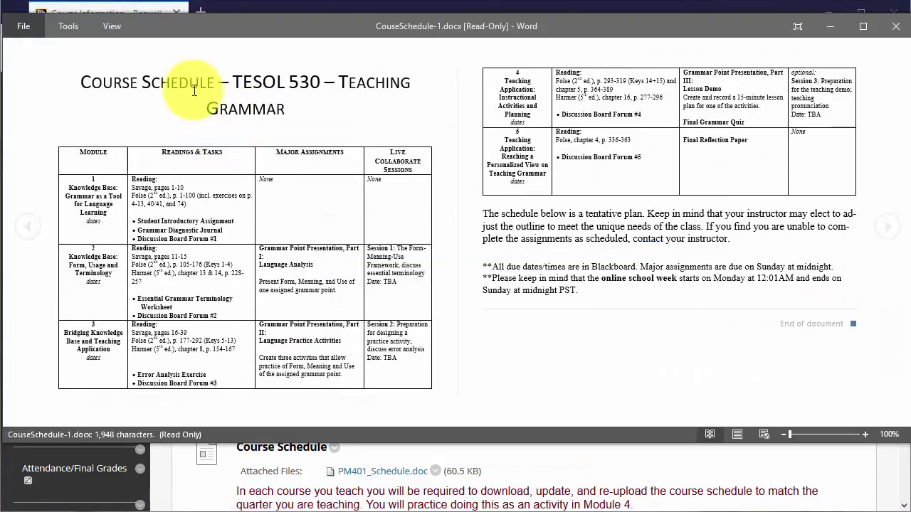
click(119, 32)
click(140, 54)
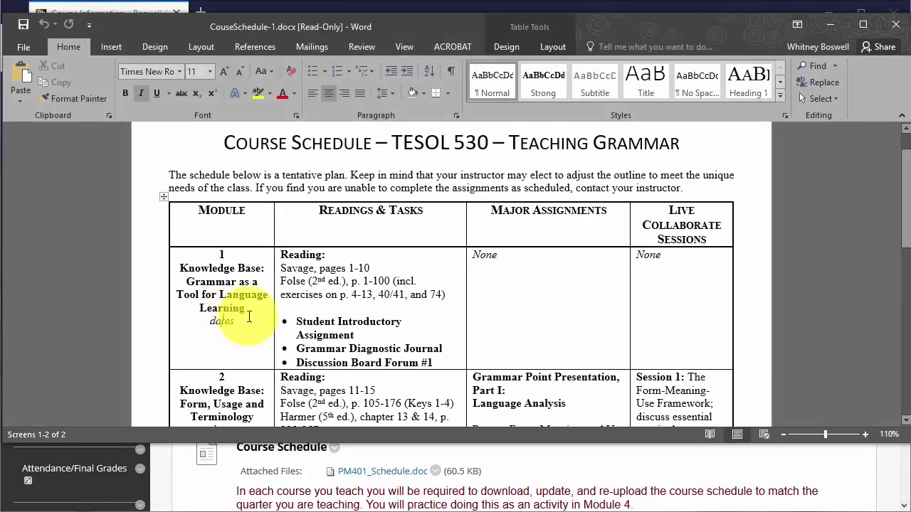
- Replace module 1's 'dates' placeholder with 11/28-12/5
scroll(261, 322, down, 2)
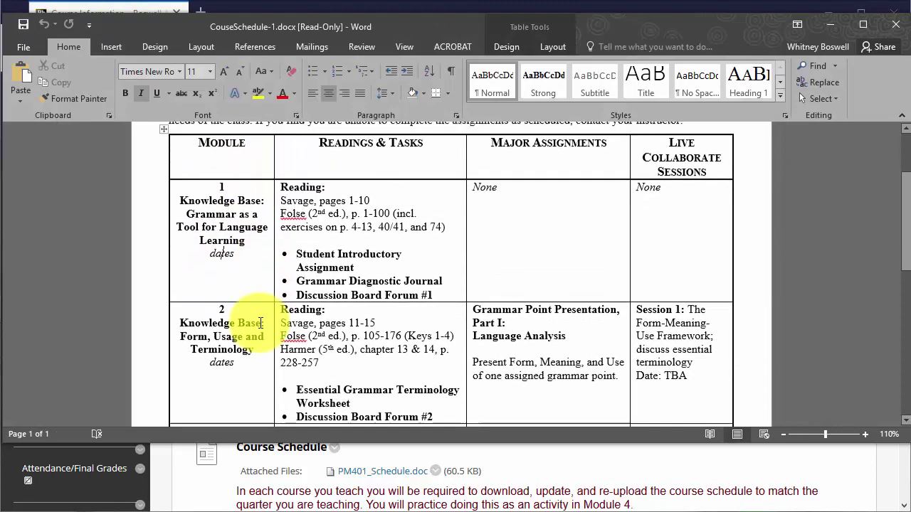
scroll(256, 320, down, 3)
scroll(241, 327, up, 4)
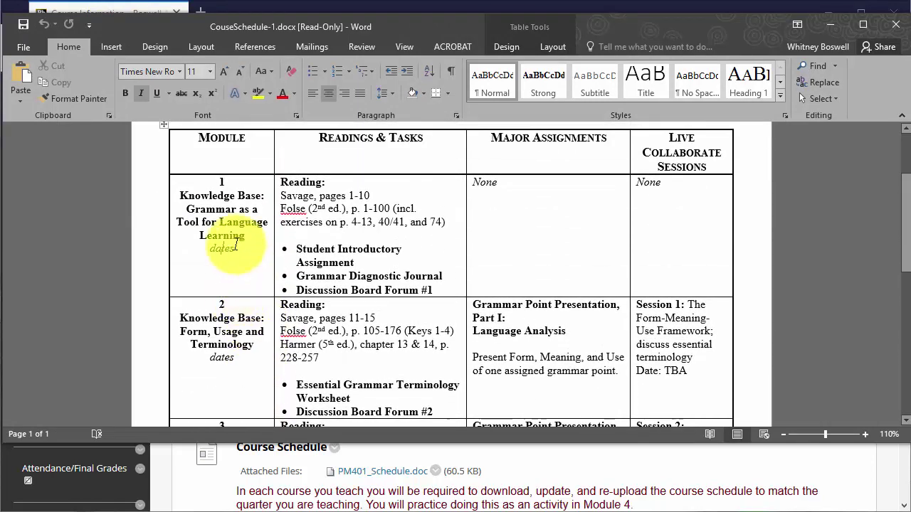
double_click(214, 247)
text(11/28-12/5)
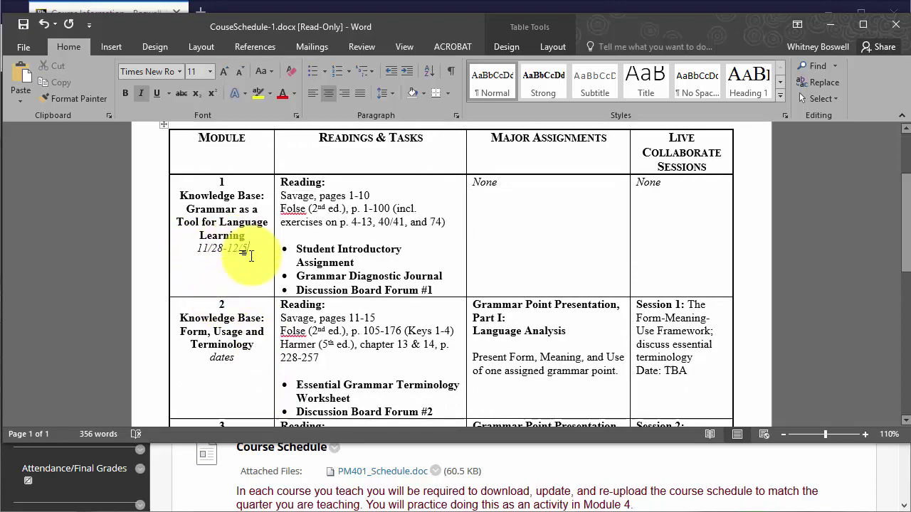
scroll(251, 256, down, 8)
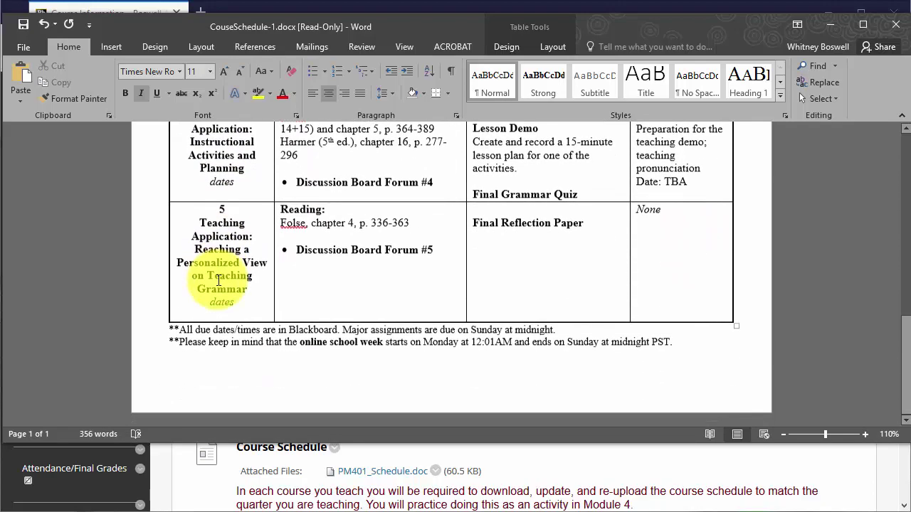
scroll(218, 280, up, 10)
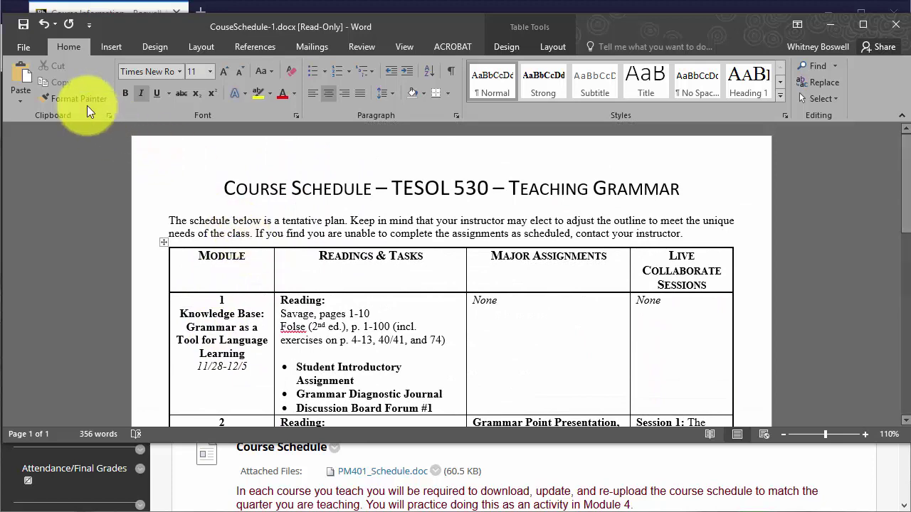
- Save the schedule to the Desktop as TESOL530_CourseSchedule.docx and close Word
click(30, 44)
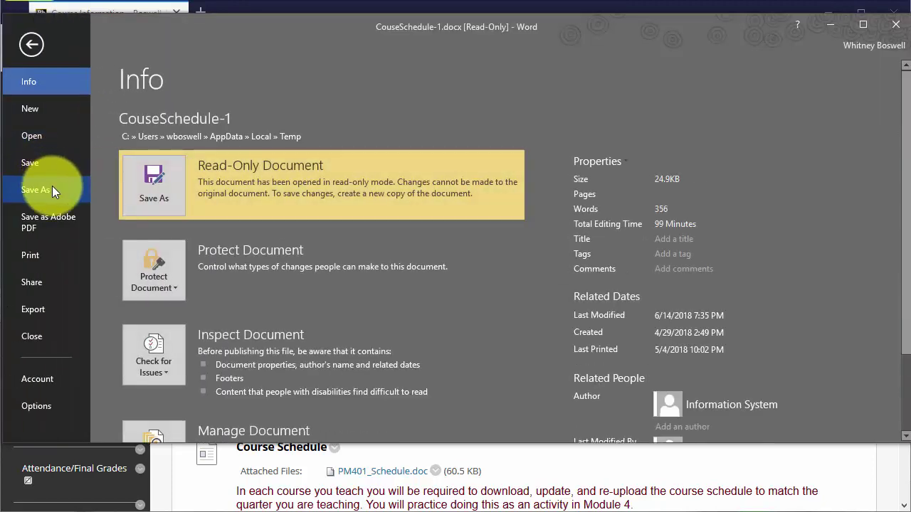
click(53, 187)
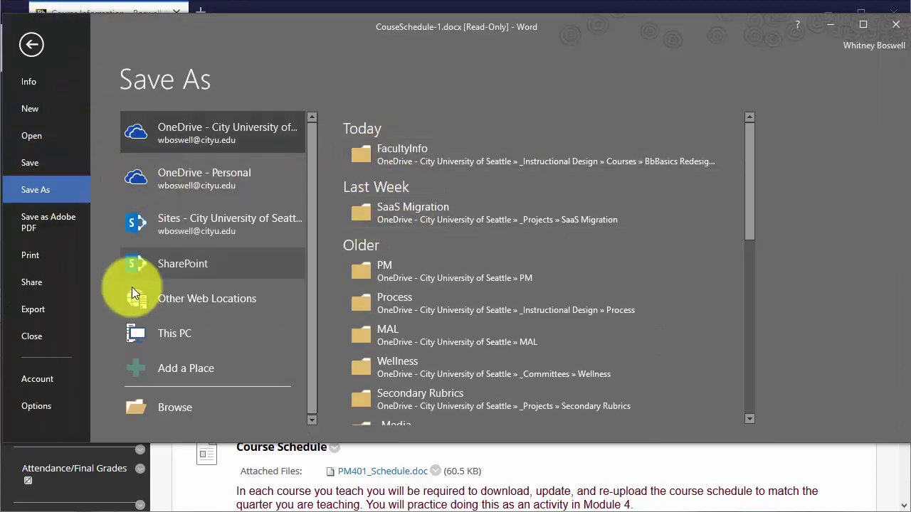
click(172, 344)
click(393, 154)
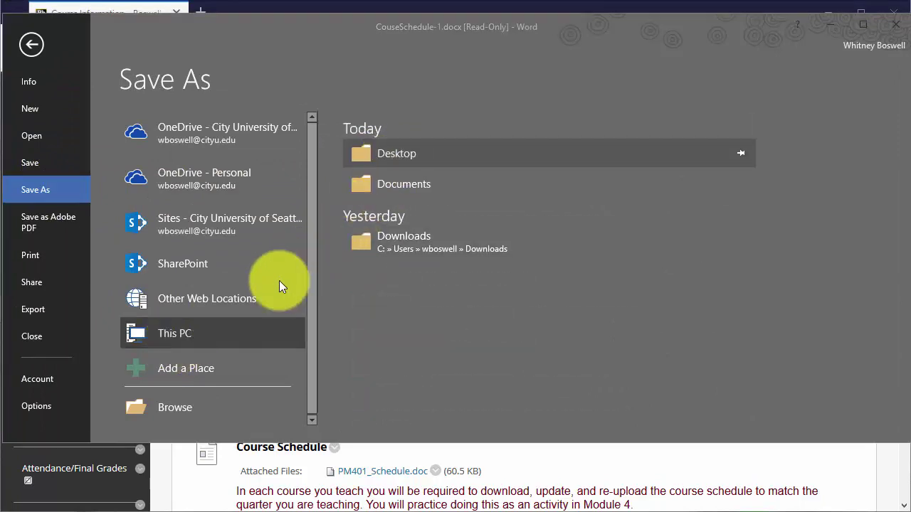
click(167, 257)
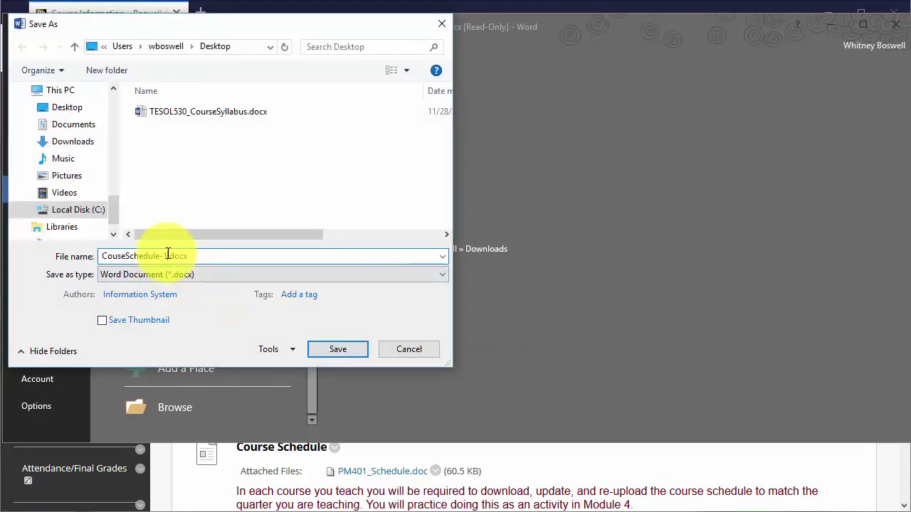
drag(168, 255, 55, 237)
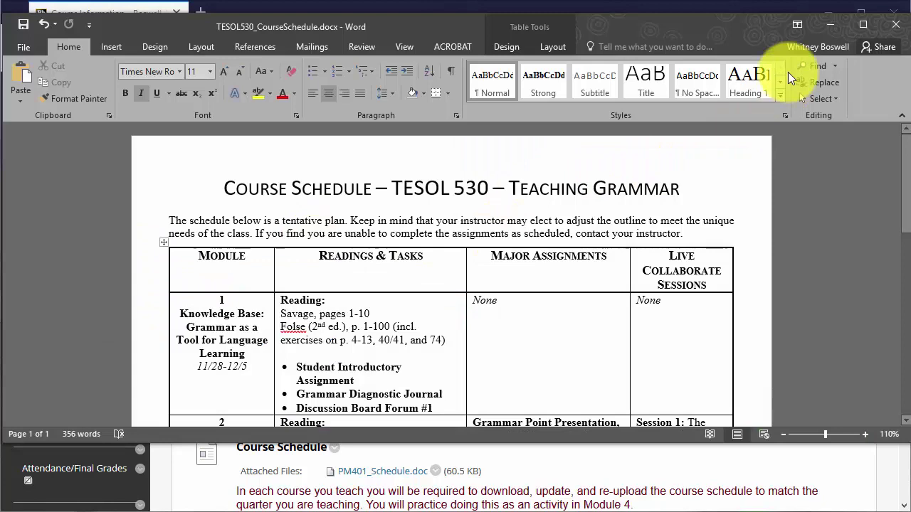
click(895, 24)
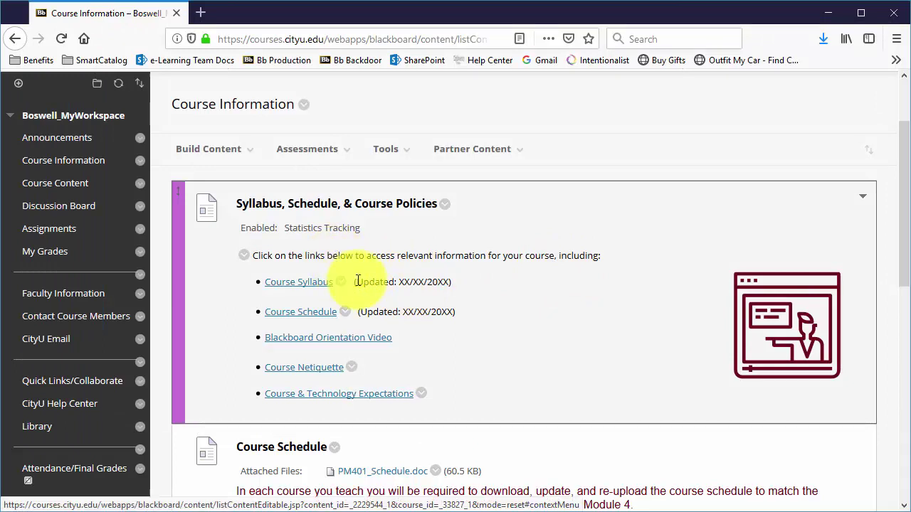
- Overwrite the Course Syllabus file with TESOL530_CourseSyllabus.docx from the Desktop and submit
click(342, 287)
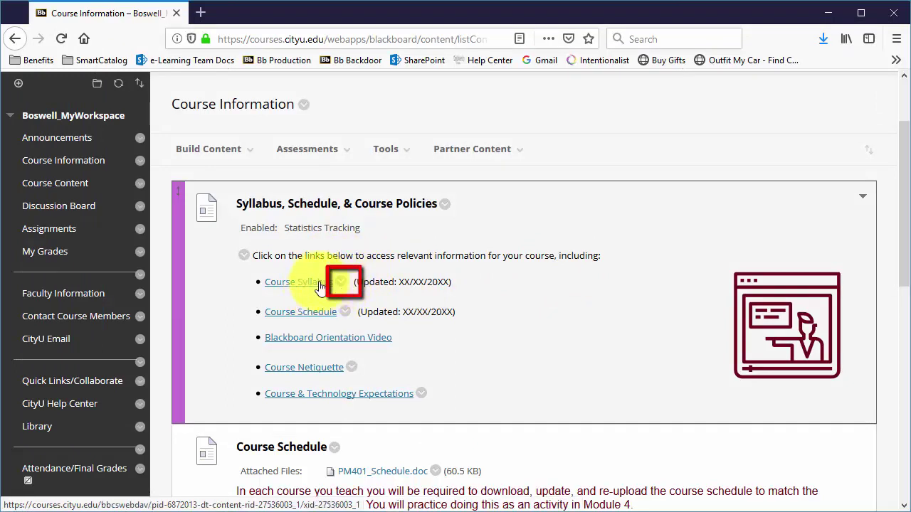
click(344, 286)
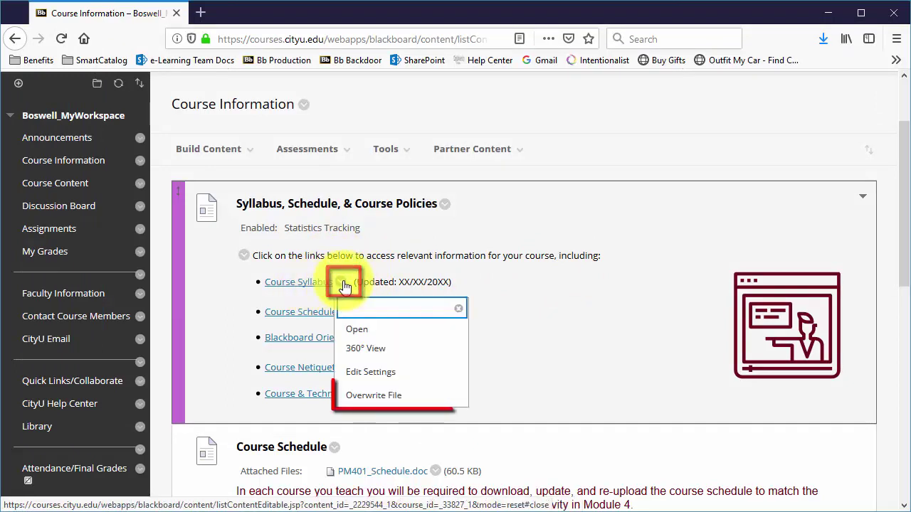
click(380, 403)
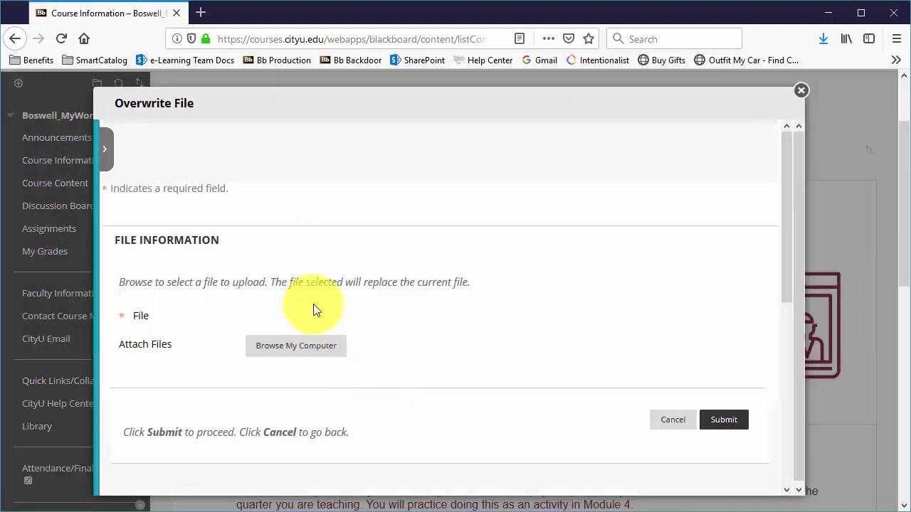
click(291, 347)
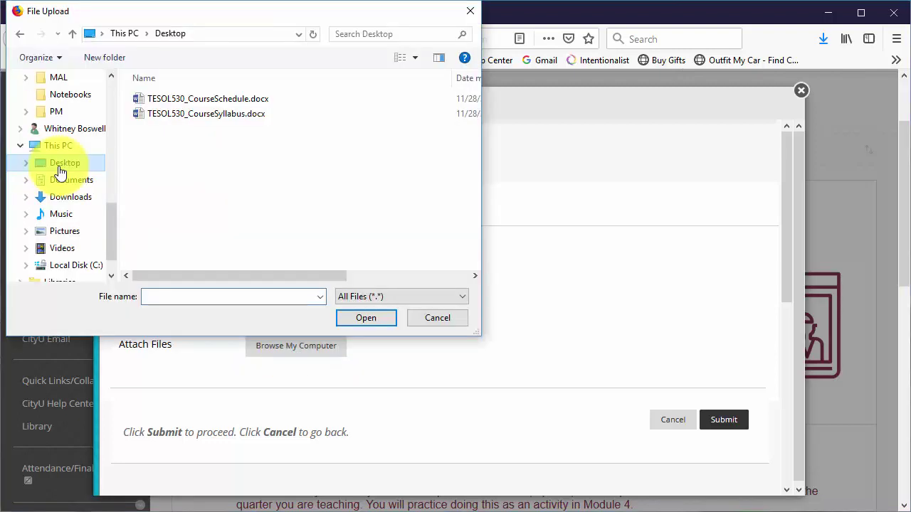
double_click(206, 114)
scroll(640, 370, down, 1)
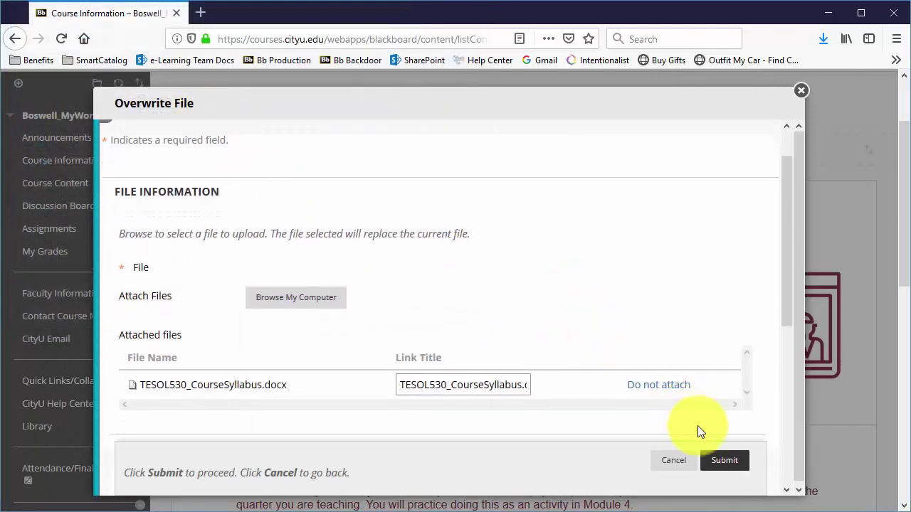
click(729, 463)
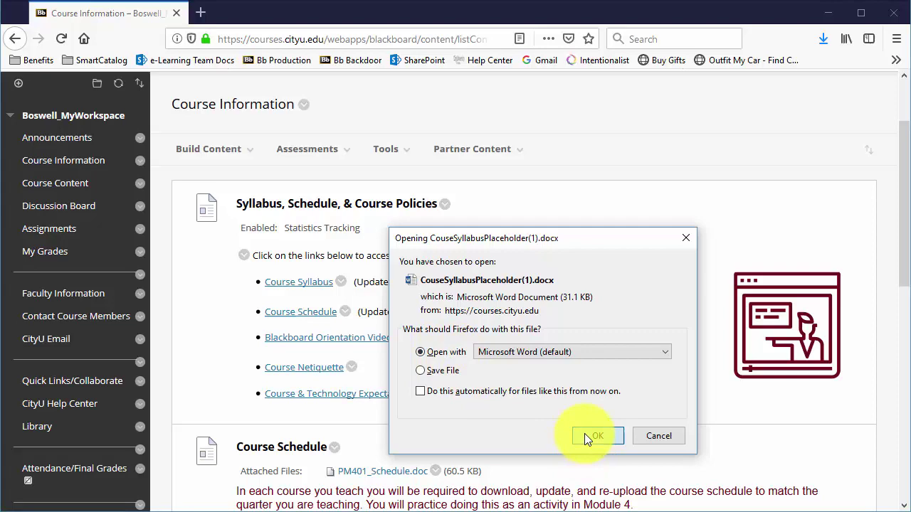
- Open the uploaded syllabus in Word, highlight the faculty name and contact lines, then close it
click(584, 435)
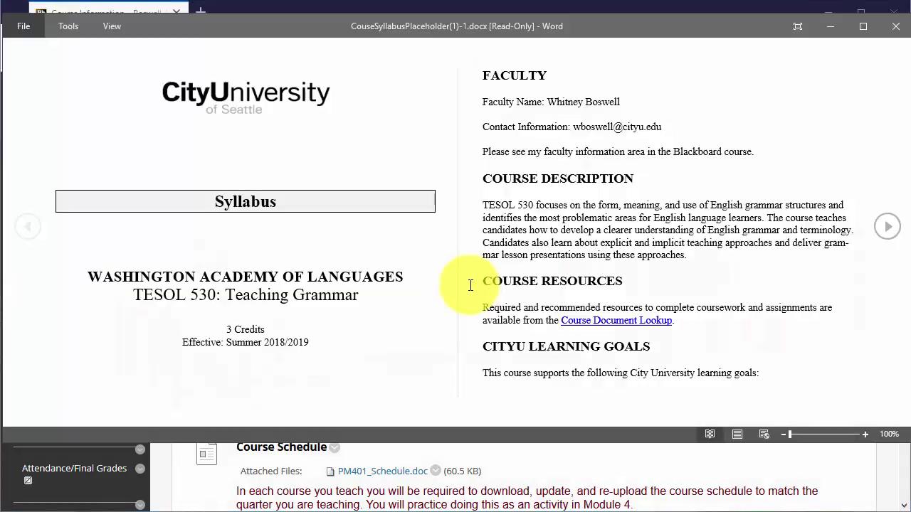
drag(543, 101, 635, 130)
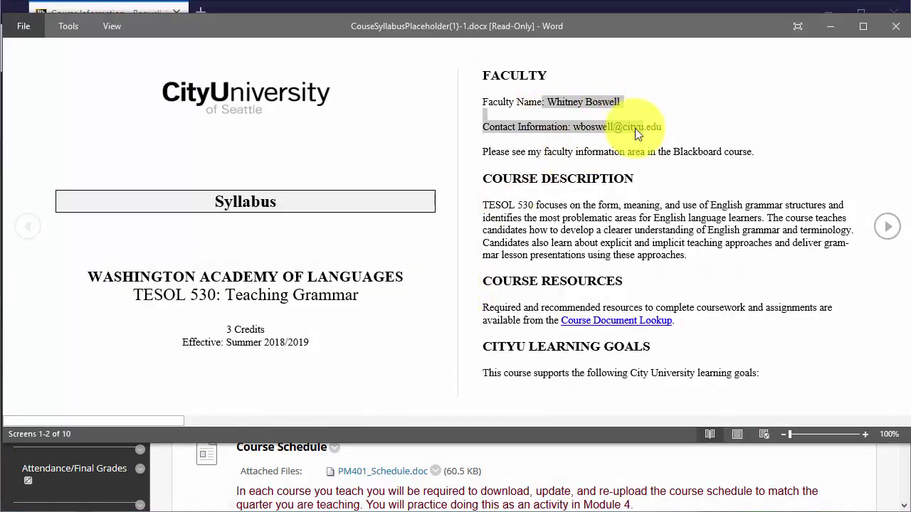
click(896, 25)
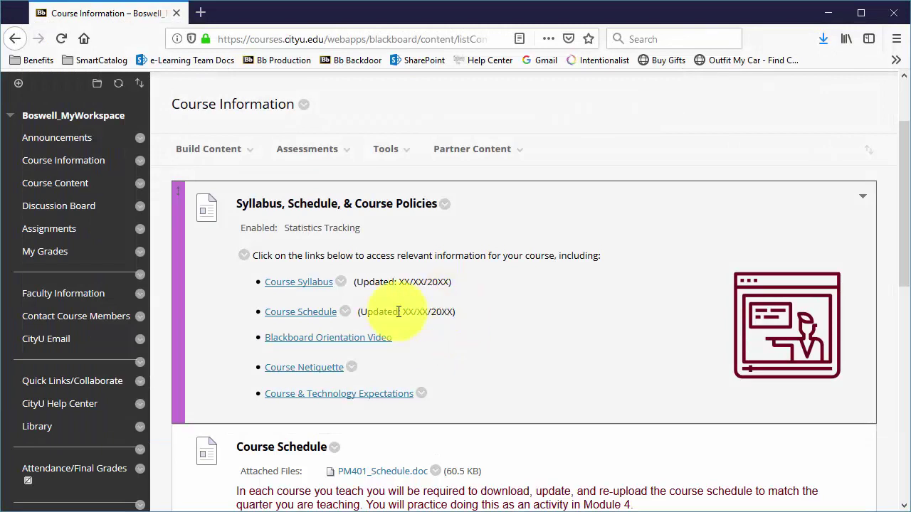
- Overwrite the Course Schedule file with TESOL530_CourseSchedule.docx from the Desktop and submit
click(345, 312)
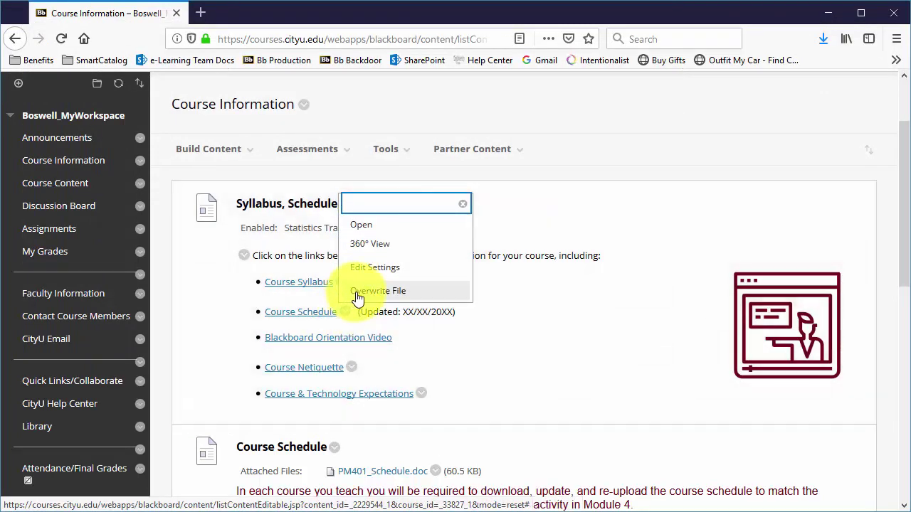
click(360, 294)
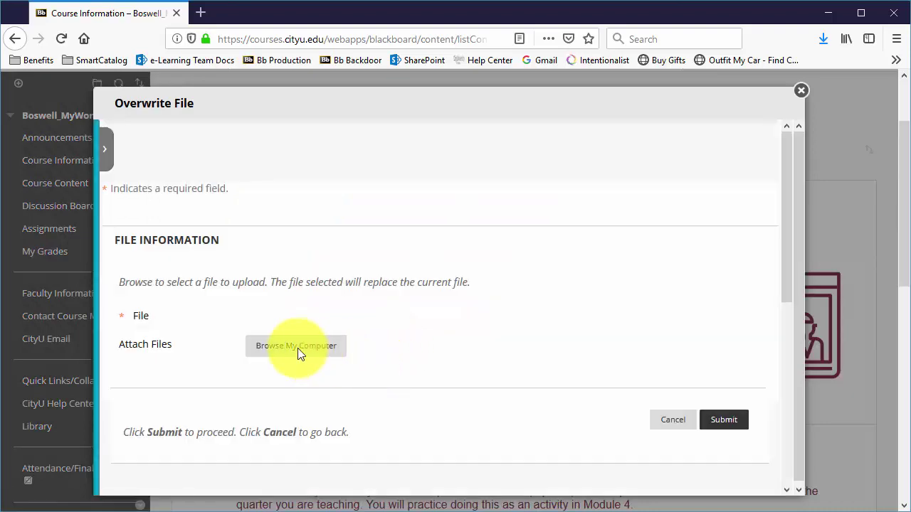
click(297, 351)
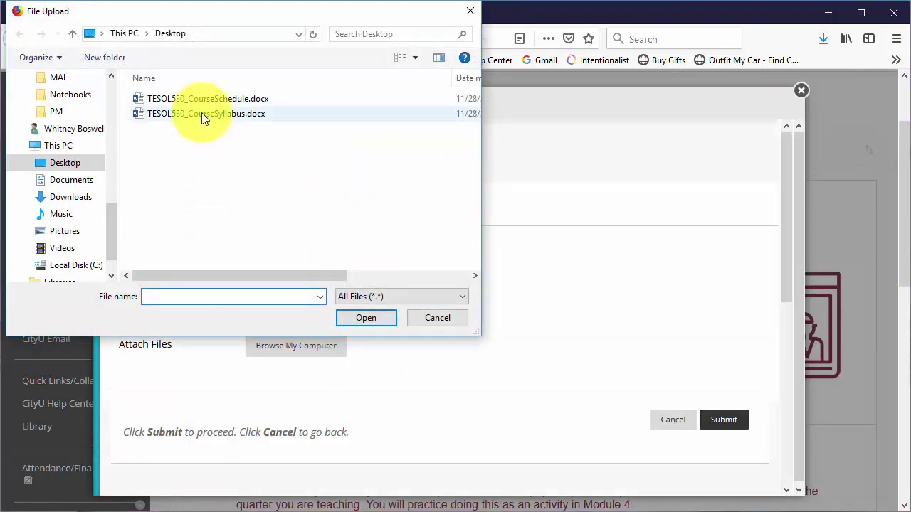
double_click(199, 100)
scroll(704, 399, down, 2)
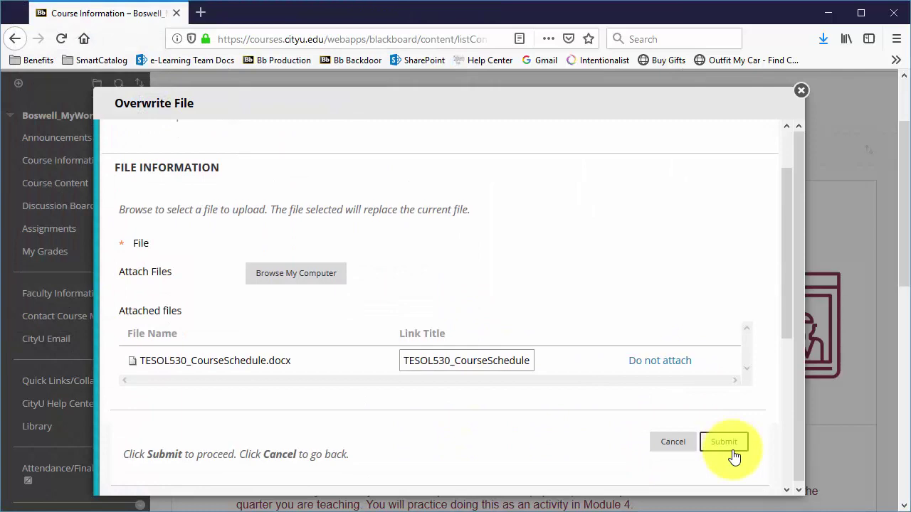
click(724, 442)
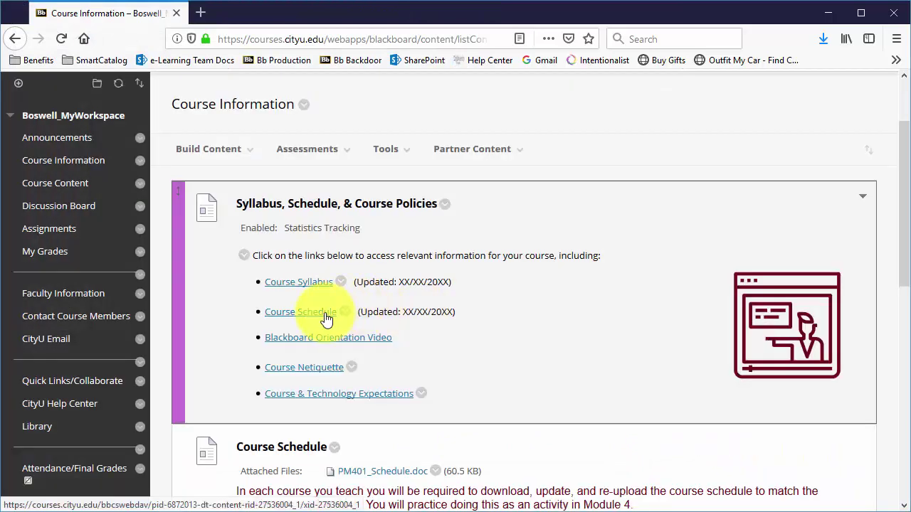
- Open the linked Course Schedule in Word, confirm it's the TESOL 530 Teaching Grammar schedule, then close it
click(326, 318)
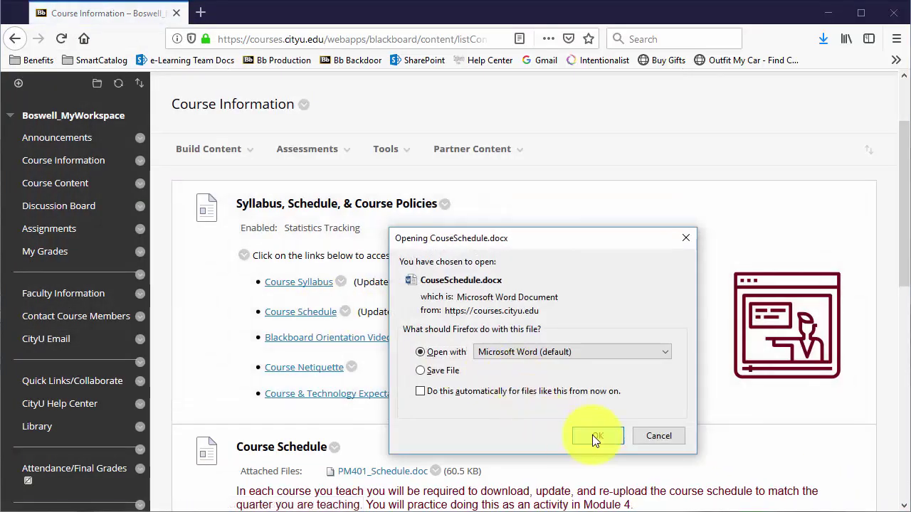
click(592, 434)
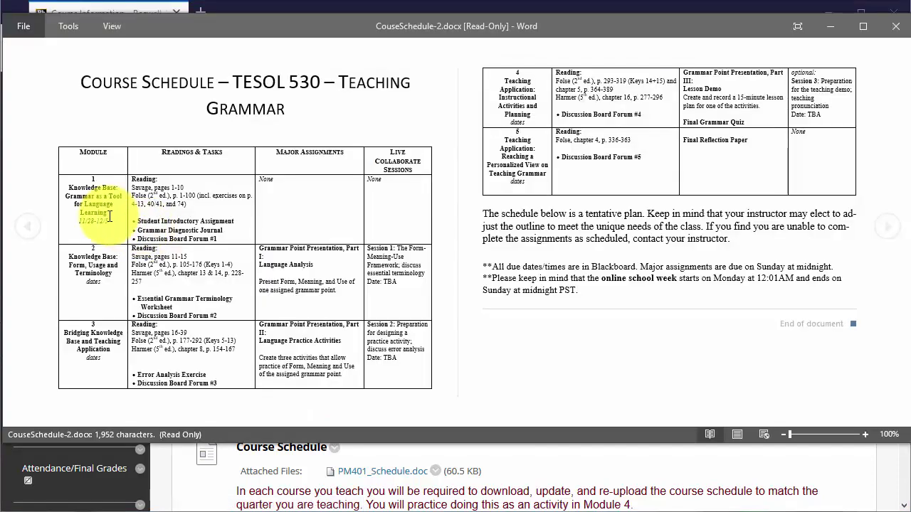
click(896, 27)
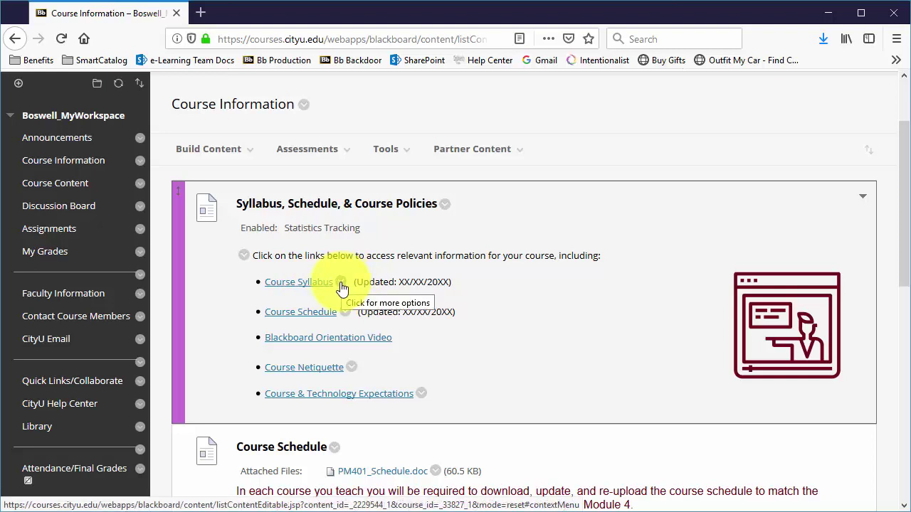
- Open the Syllabus, Schedule, & Course Policies item for editing
drag(353, 282, 424, 283)
click(420, 282)
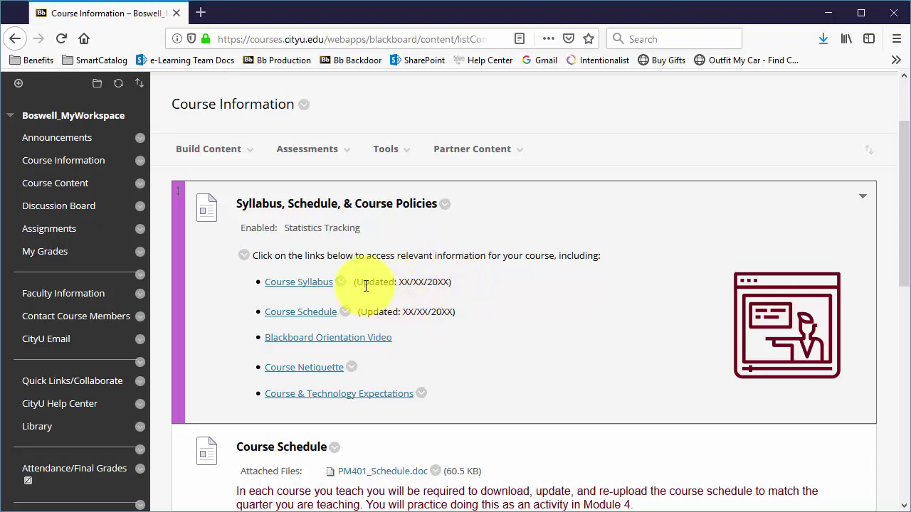
click(445, 206)
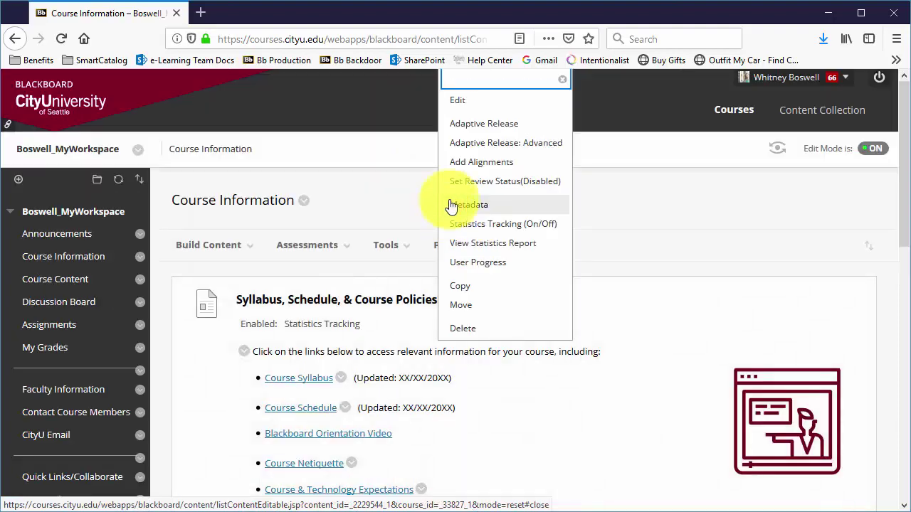
click(476, 104)
click(429, 248)
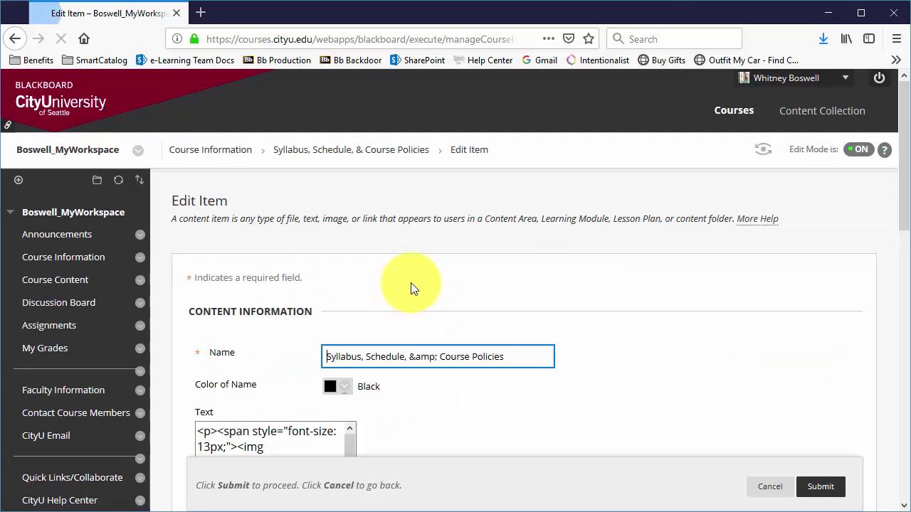
scroll(561, 278, down, 3)
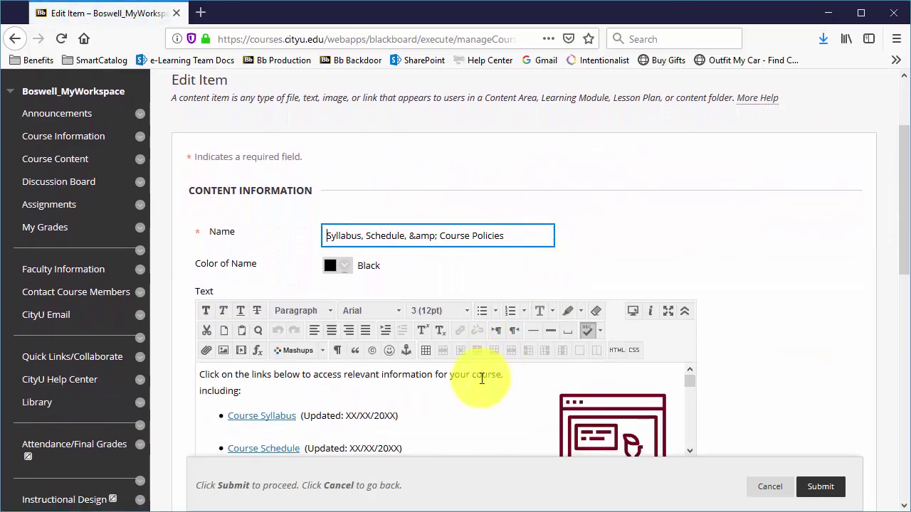
scroll(477, 381, down, 1)
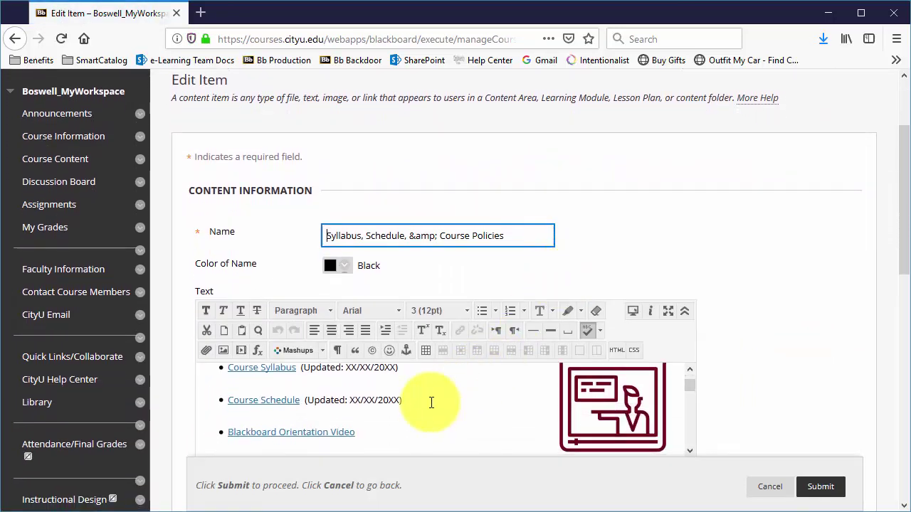
- Replace both XX/XX/20XX Updated dates with 11/28/2018 and submit the item
click(431, 403)
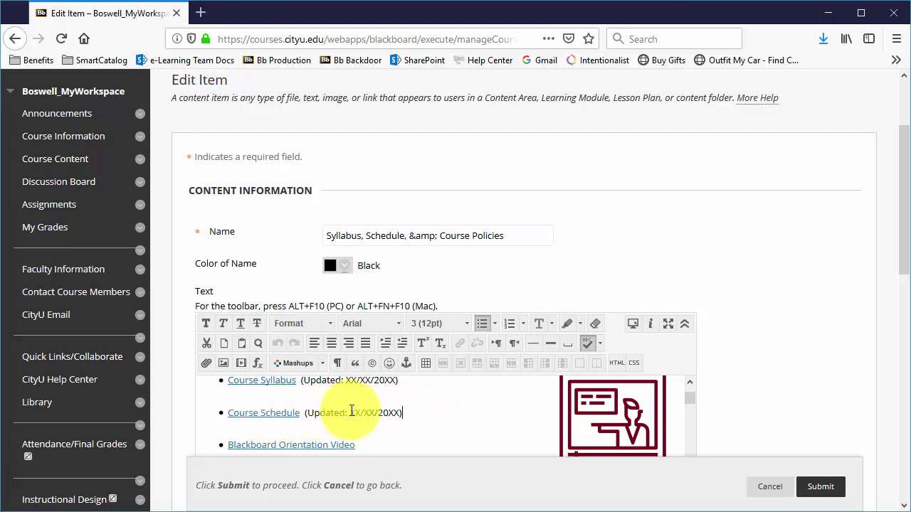
drag(400, 413, 350, 416)
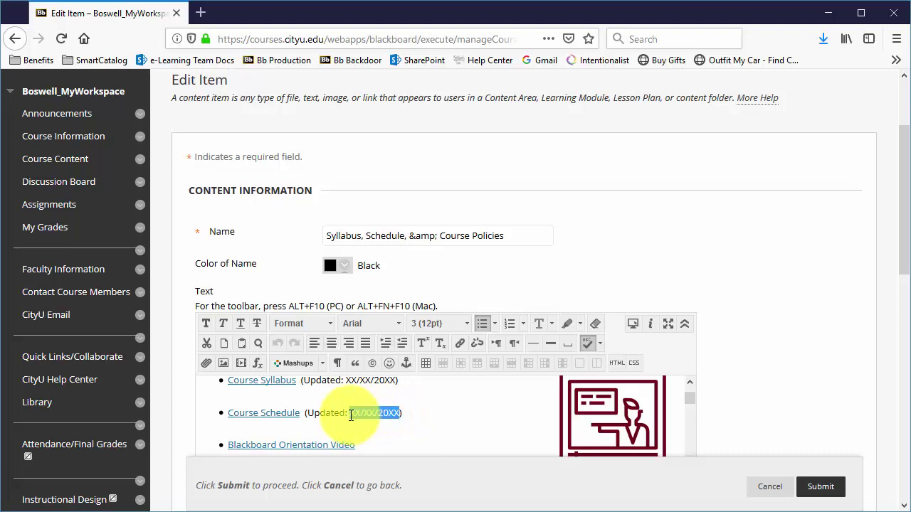
text(11/28/2018)
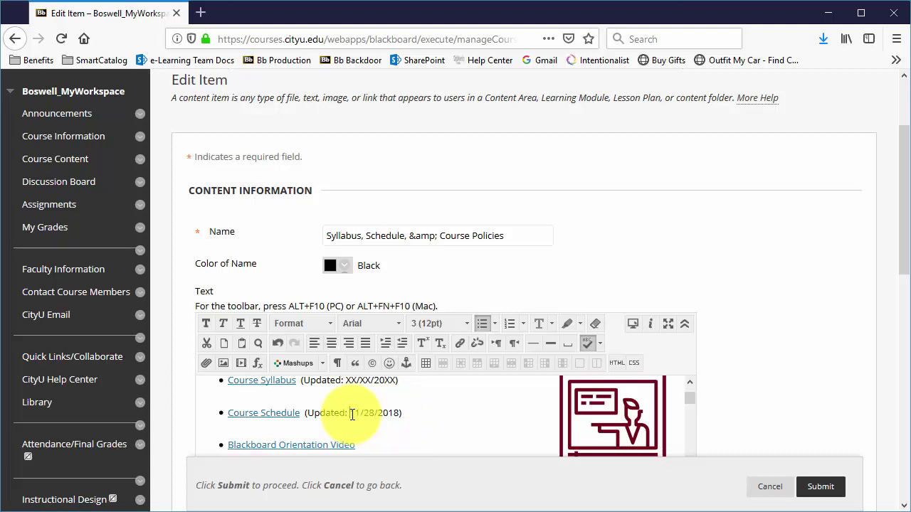
drag(351, 416, 394, 417)
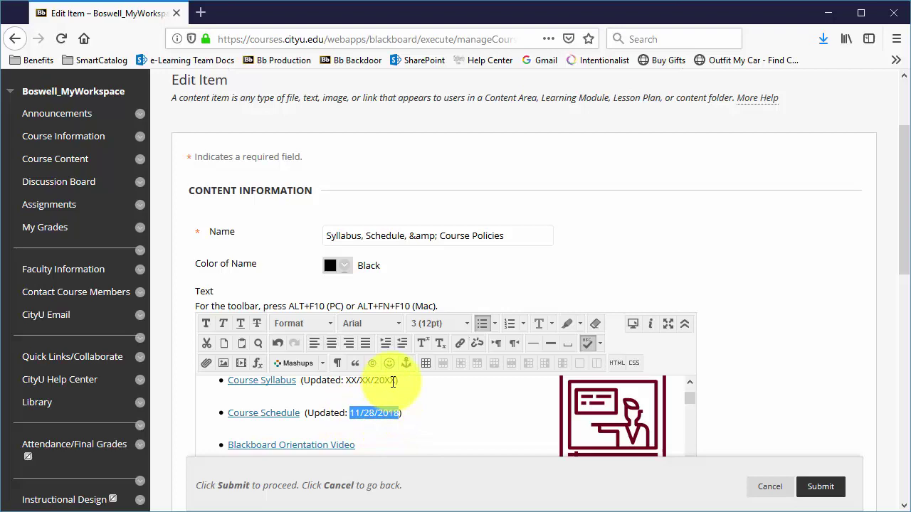
drag(397, 380, 349, 380)
text(11/28/2018)
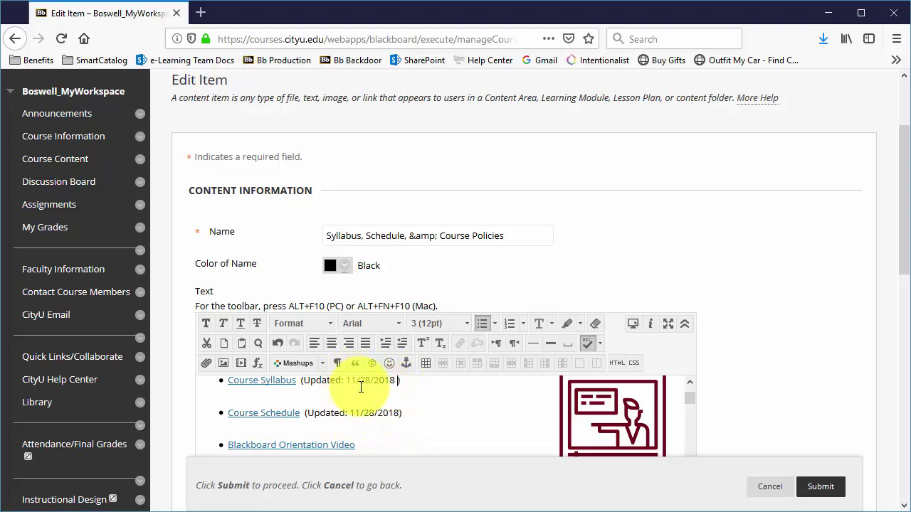
key(shift+Return)
key(BackSpace)
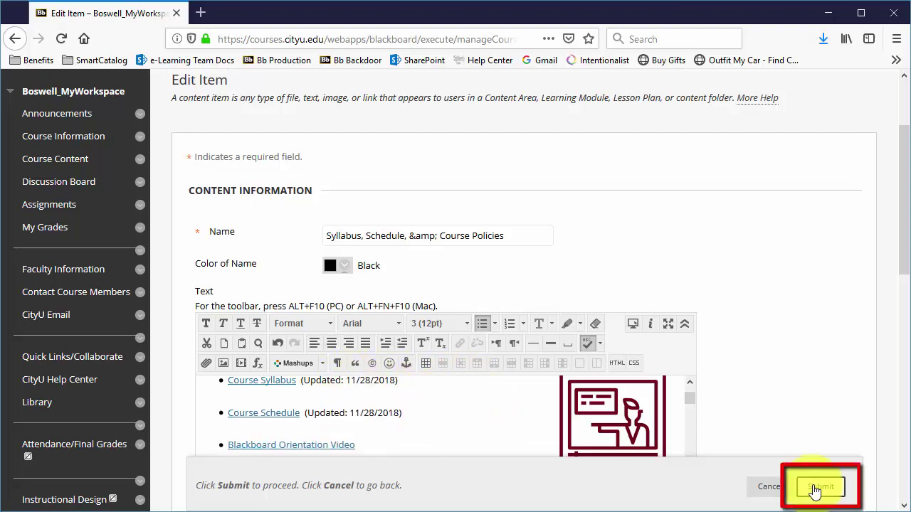
click(816, 488)
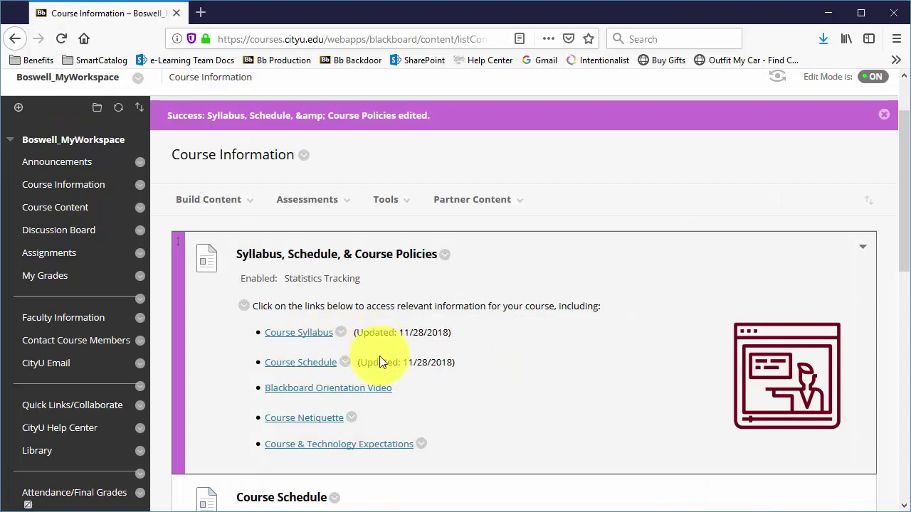
- Open the Edit Item page for Syllabus, Schedule, & Course Policies from its options menu
click(341, 334)
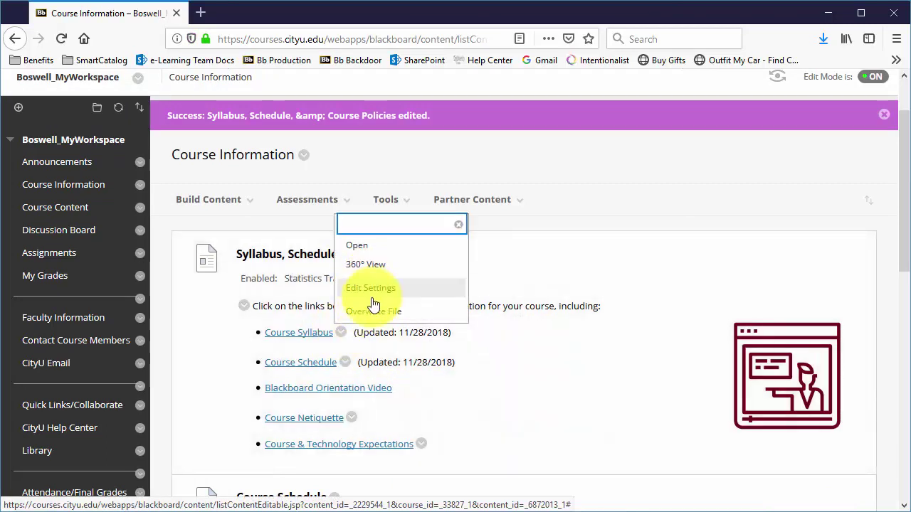
click(404, 337)
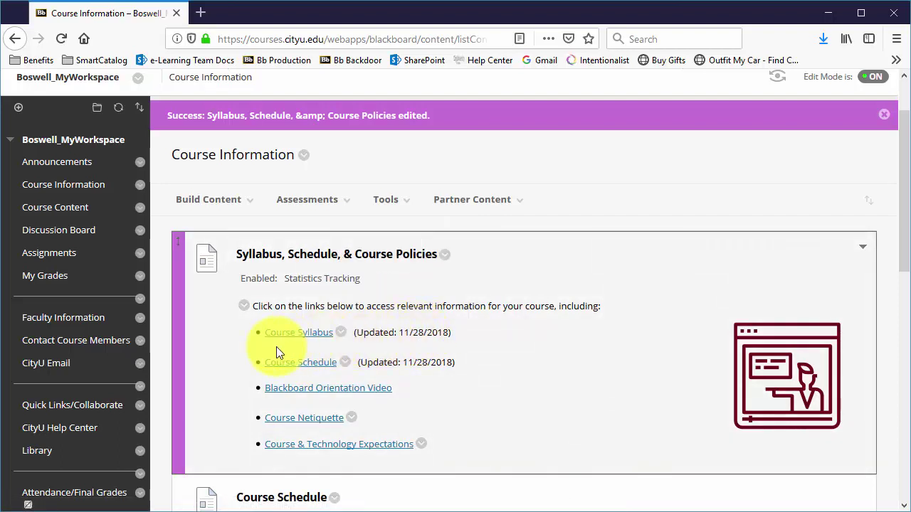
click(450, 261)
click(466, 104)
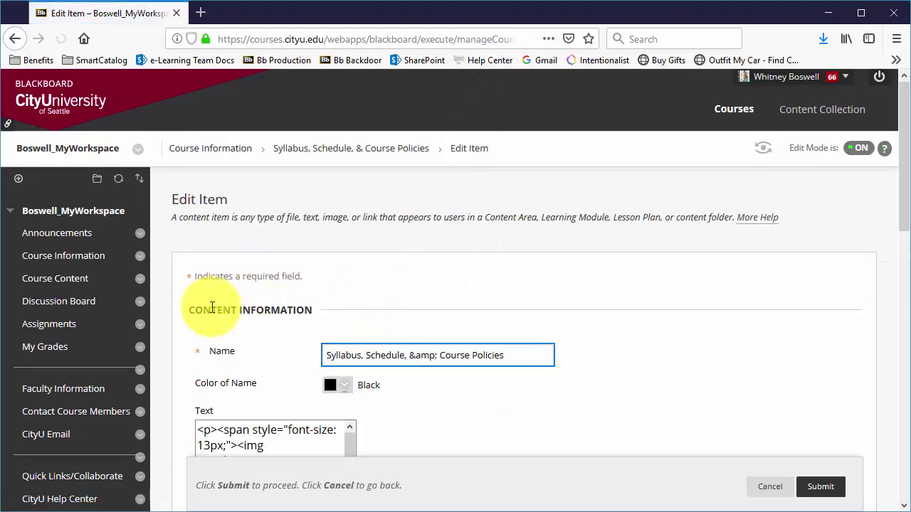
- Unlink the old file from the Course Syllabus text and reselect that text
scroll(234, 332, down, 3)
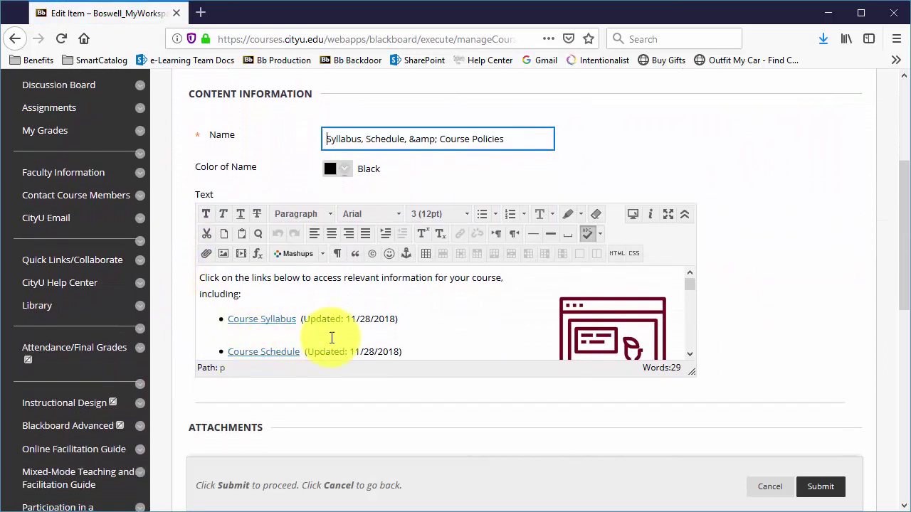
drag(299, 318, 228, 331)
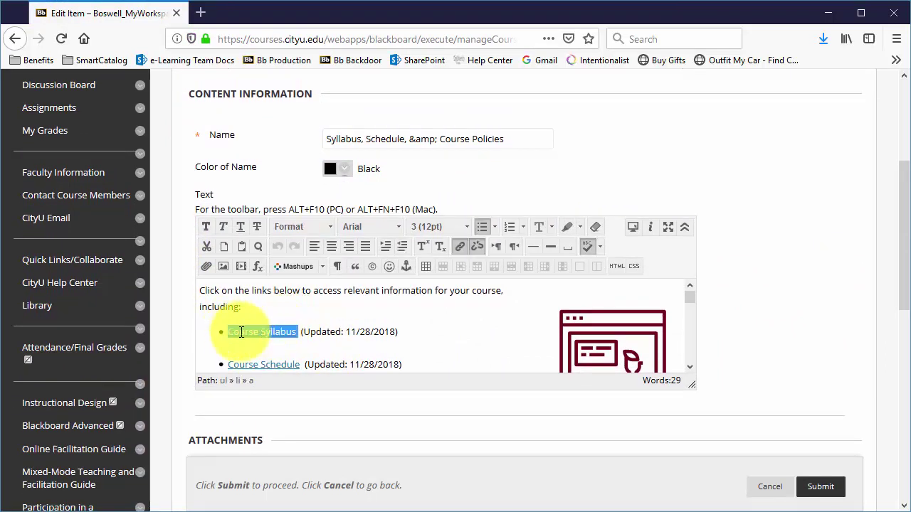
click(476, 248)
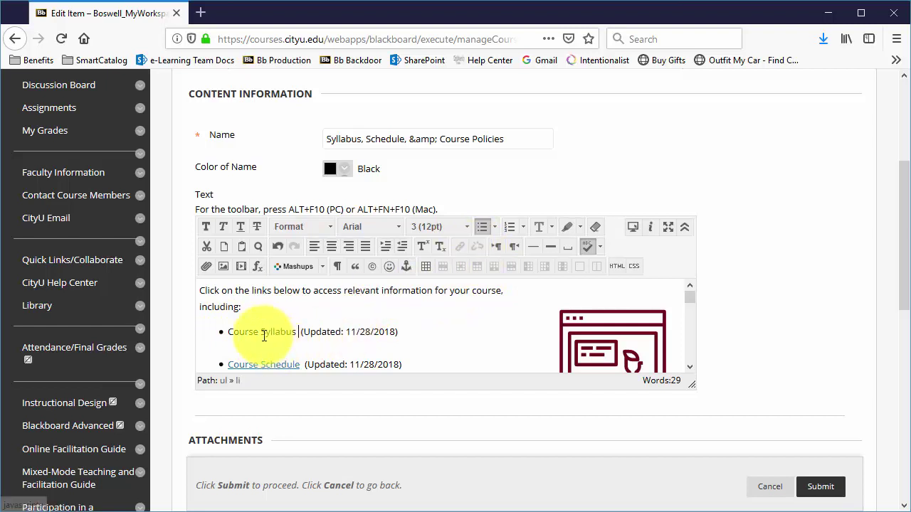
drag(230, 335, 296, 335)
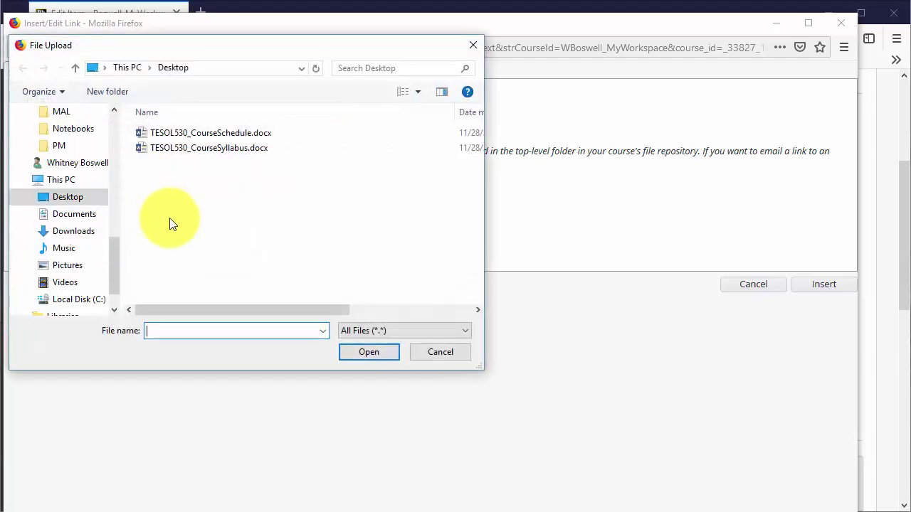
- Link Course Syllabus to TESOL530_CourseSyllabus.docx and submit the edited item
double_click(187, 145)
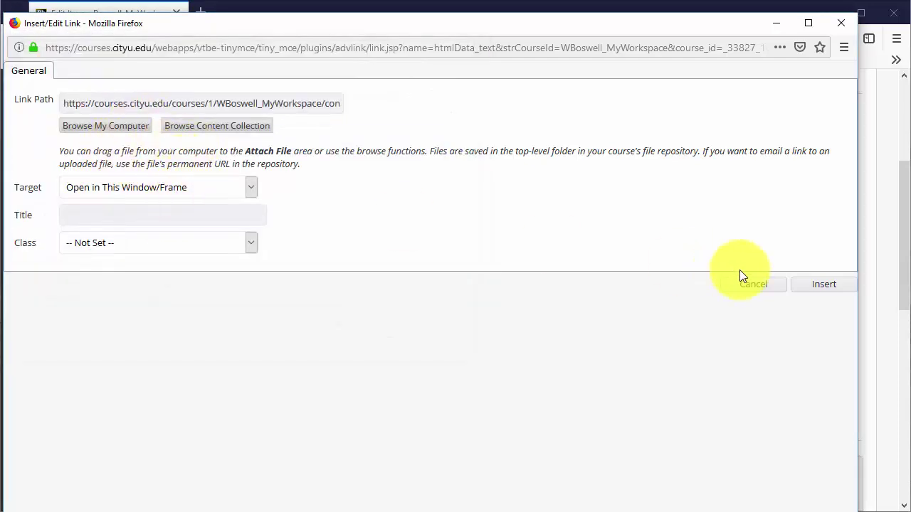
click(820, 287)
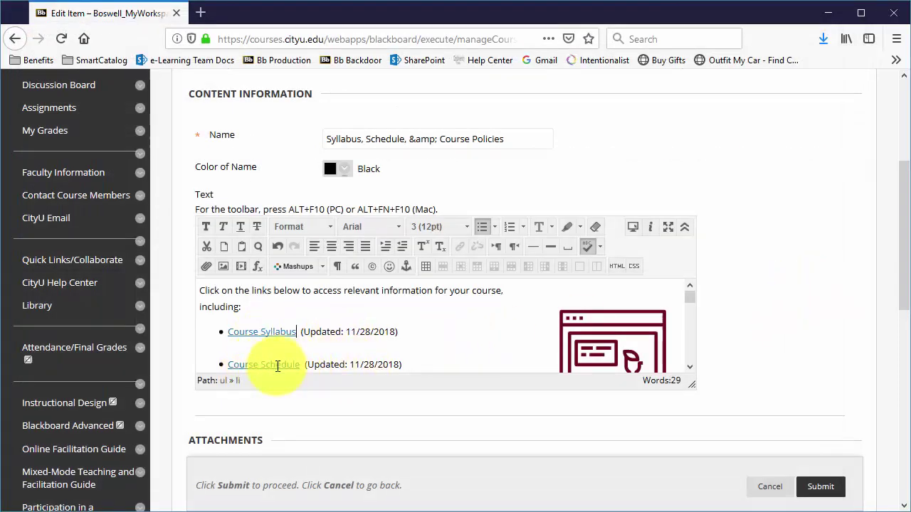
click(818, 489)
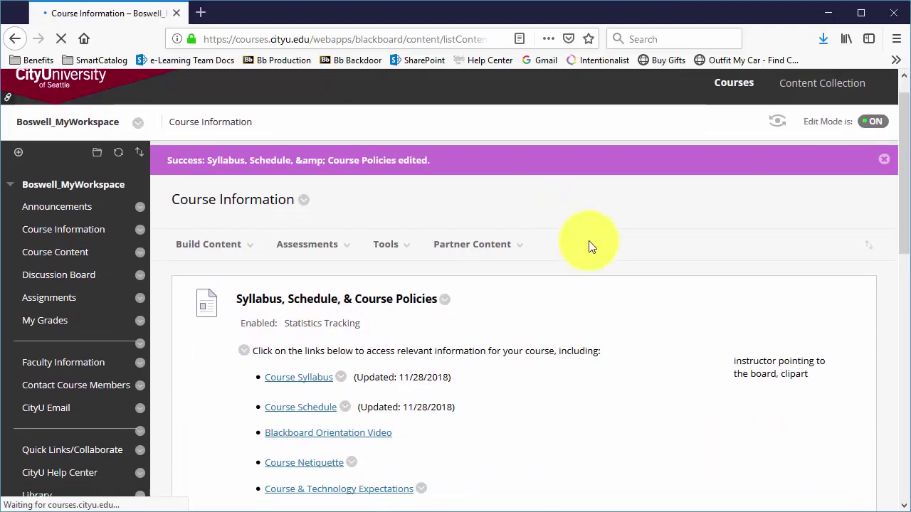